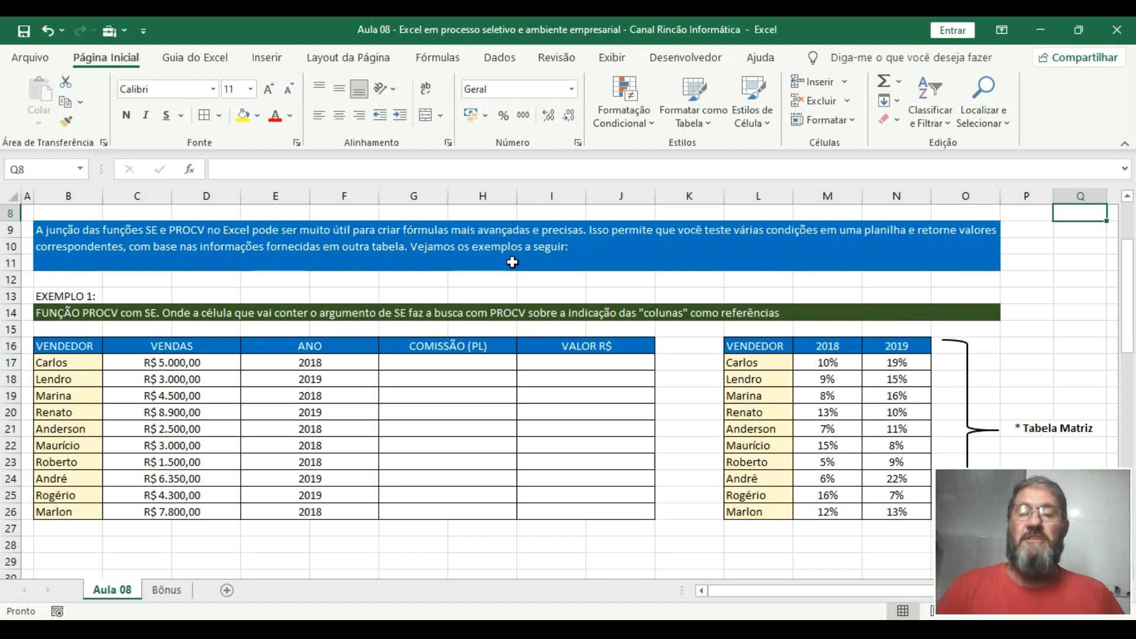
scroll(716, 290, "down", 1)
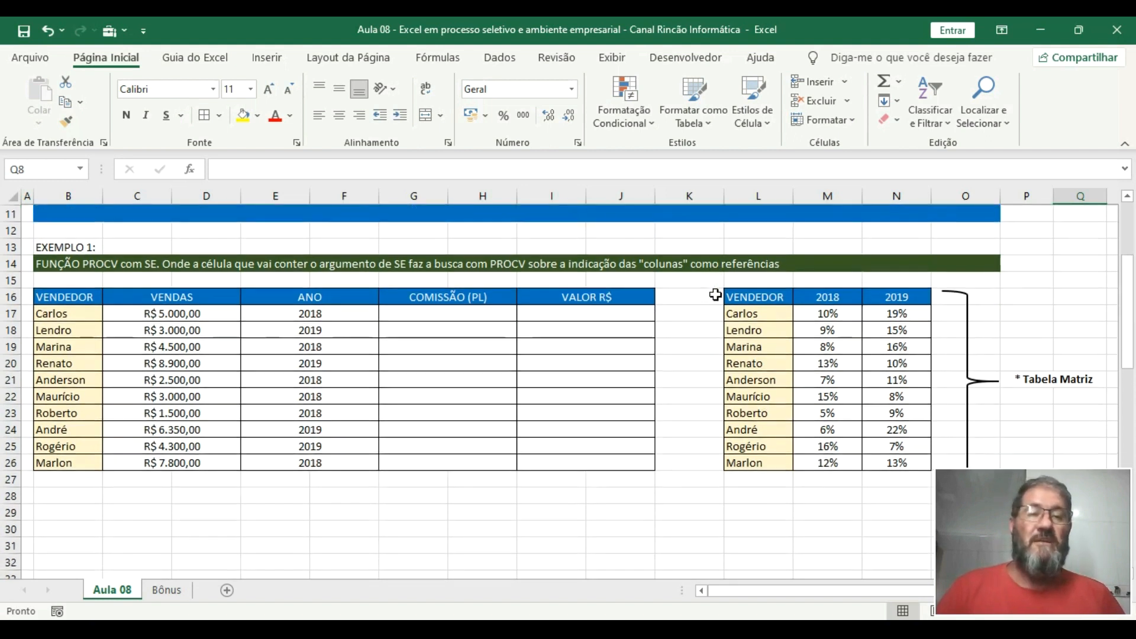
left_click_drag(1127, 309, 1128, 321)
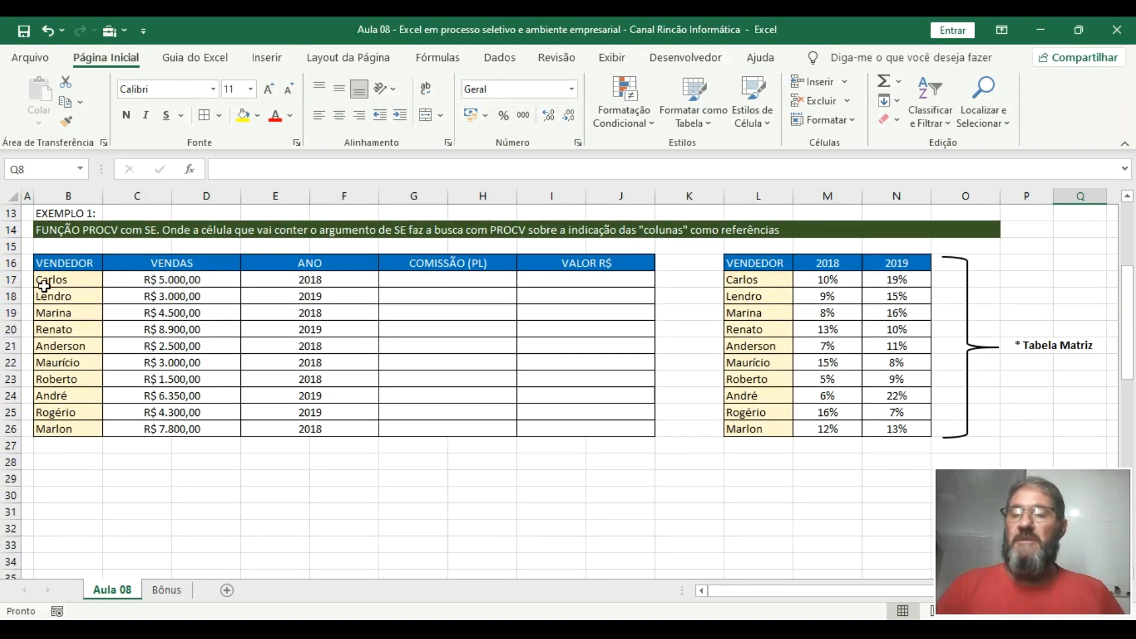
left_click_drag(80, 264, 133, 304)
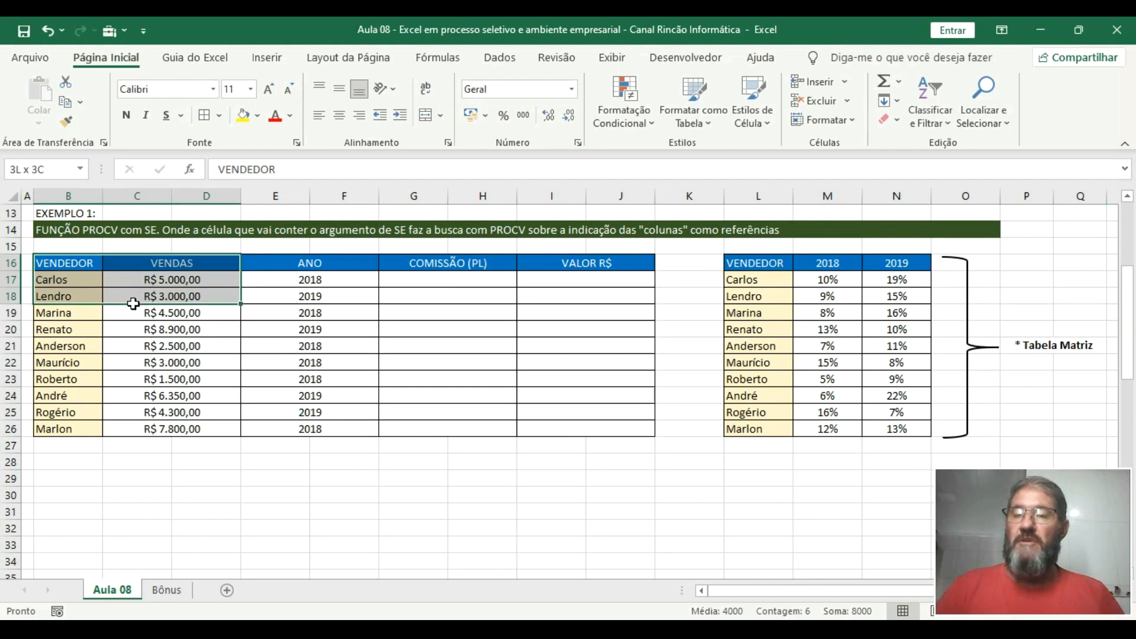
left_click(83, 279)
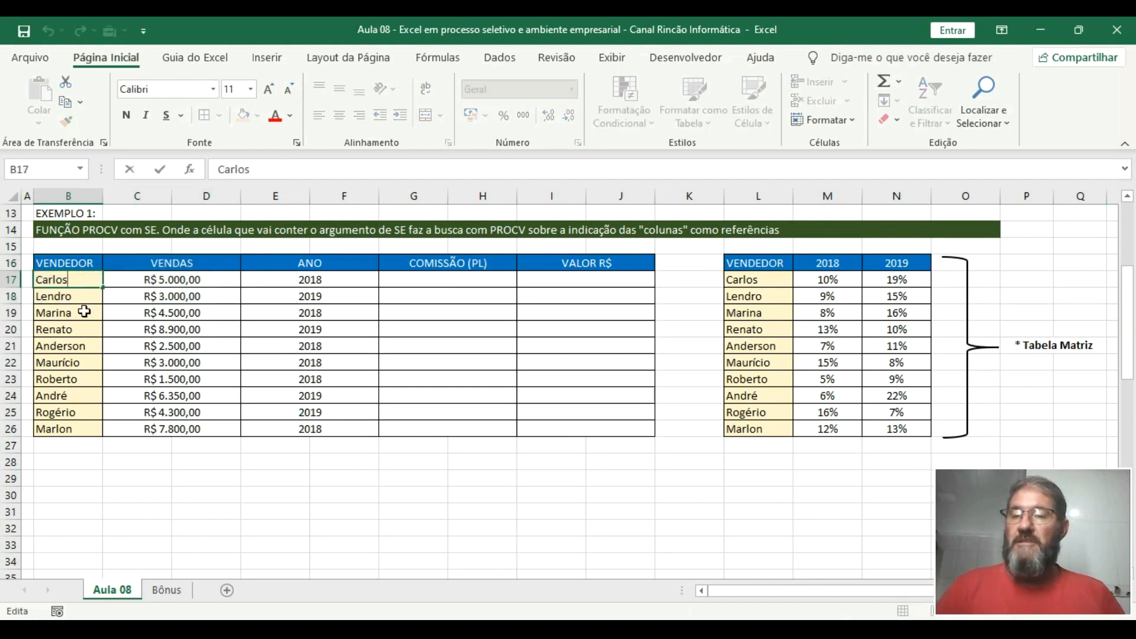
left_click(91, 309)
left_click(140, 499)
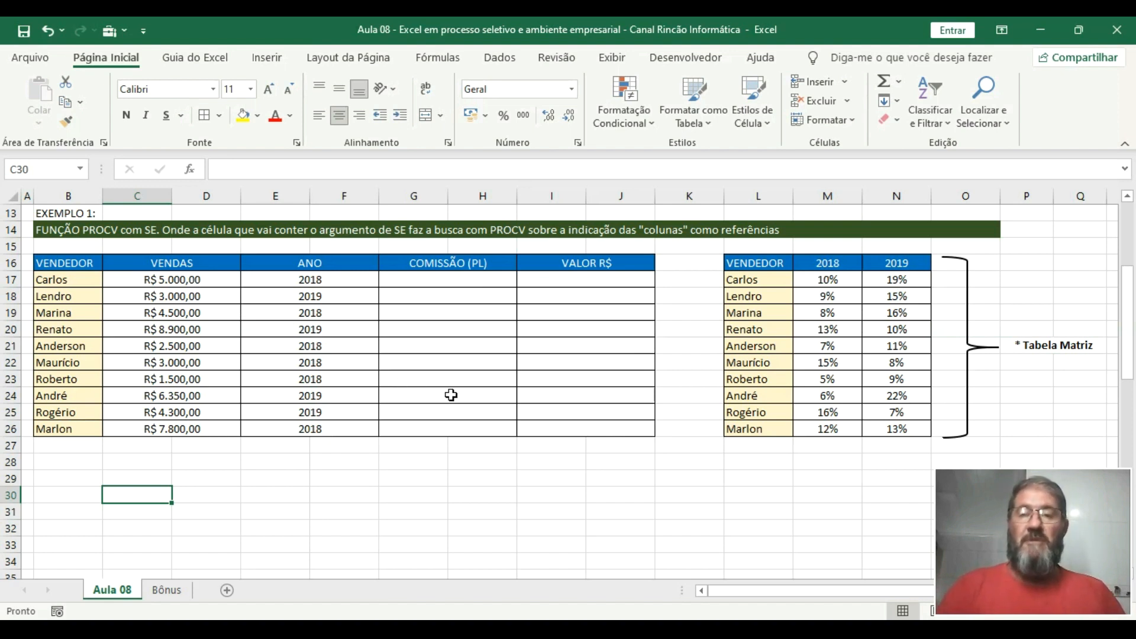
key("ctrl+z")
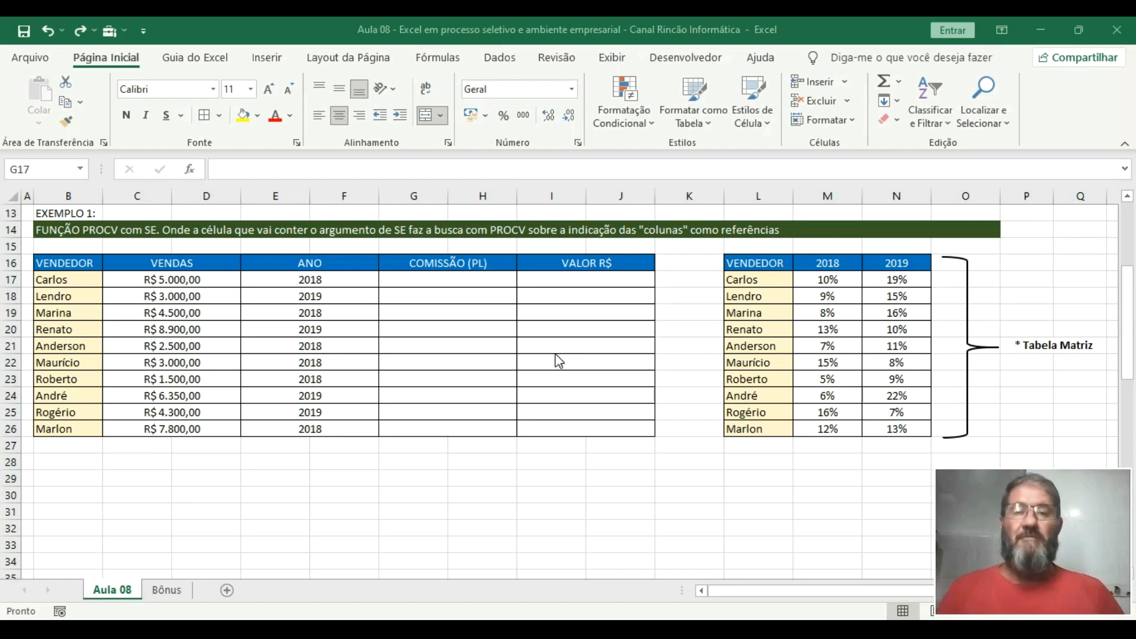
Start an SE formula in G17 that tests E17=2018 and opens a PROCV as the value if true.
left_click(423, 280)
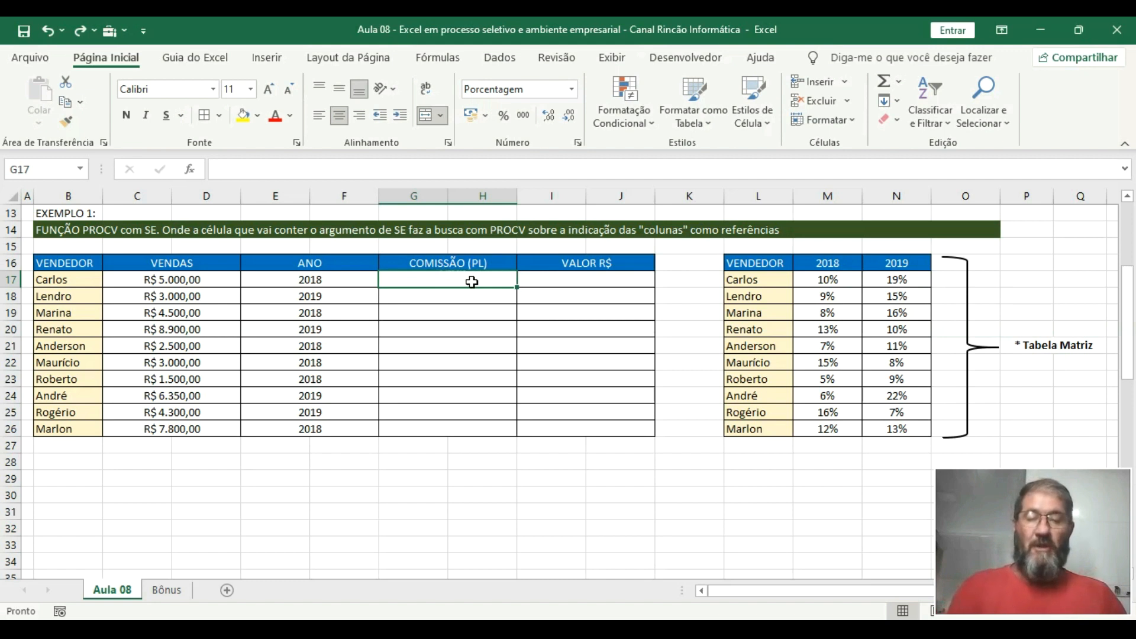
type("=SE")
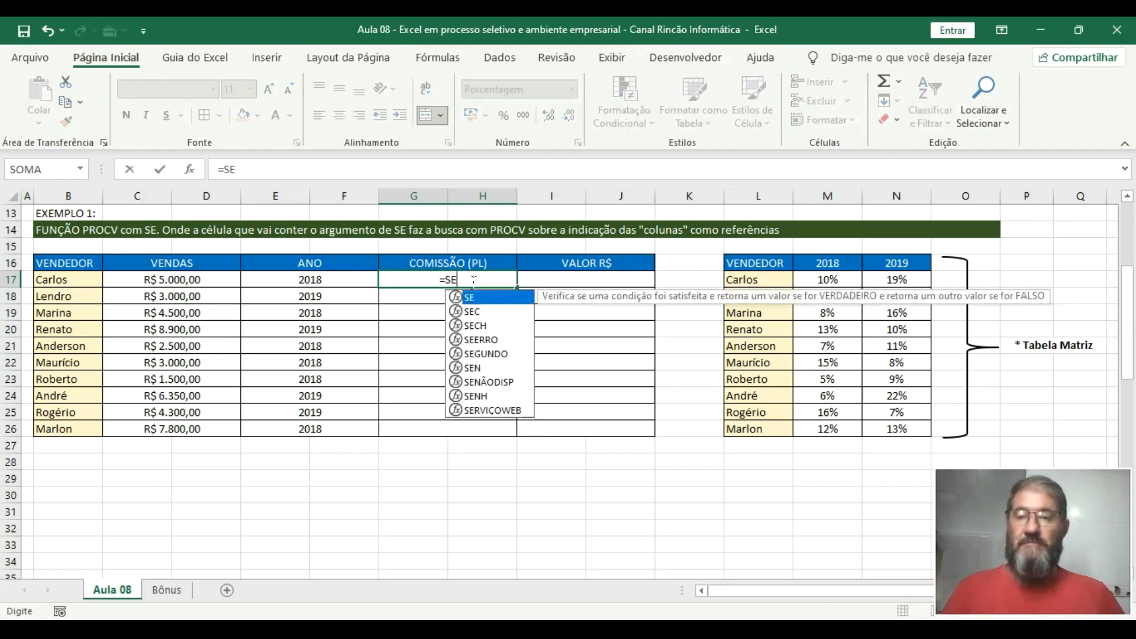
type("(")
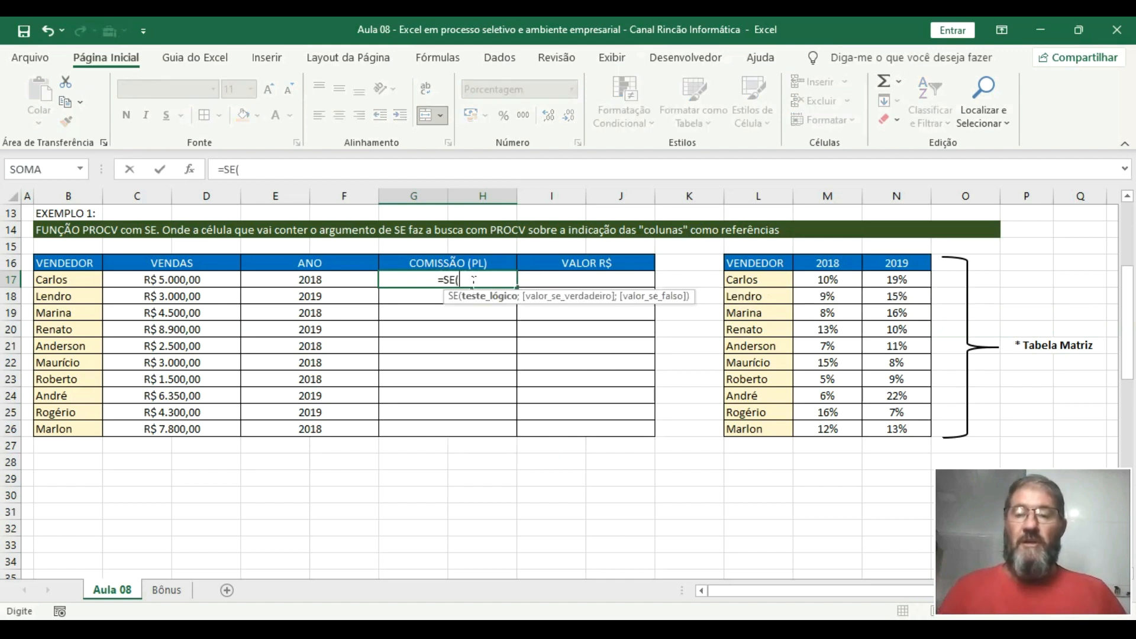
left_click(333, 281)
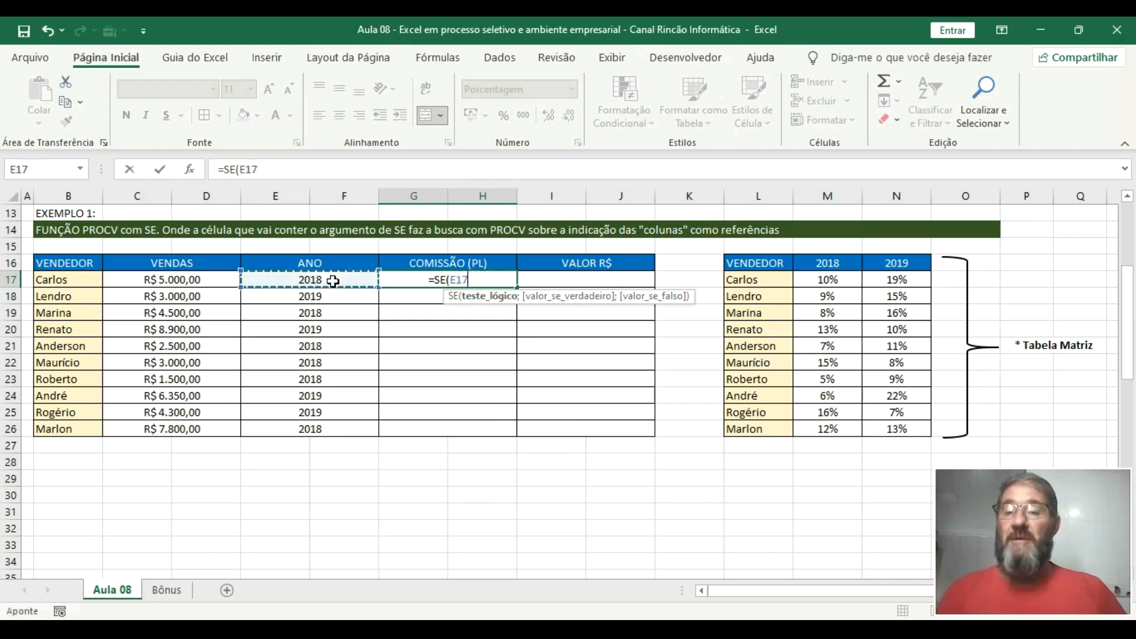
type("=")
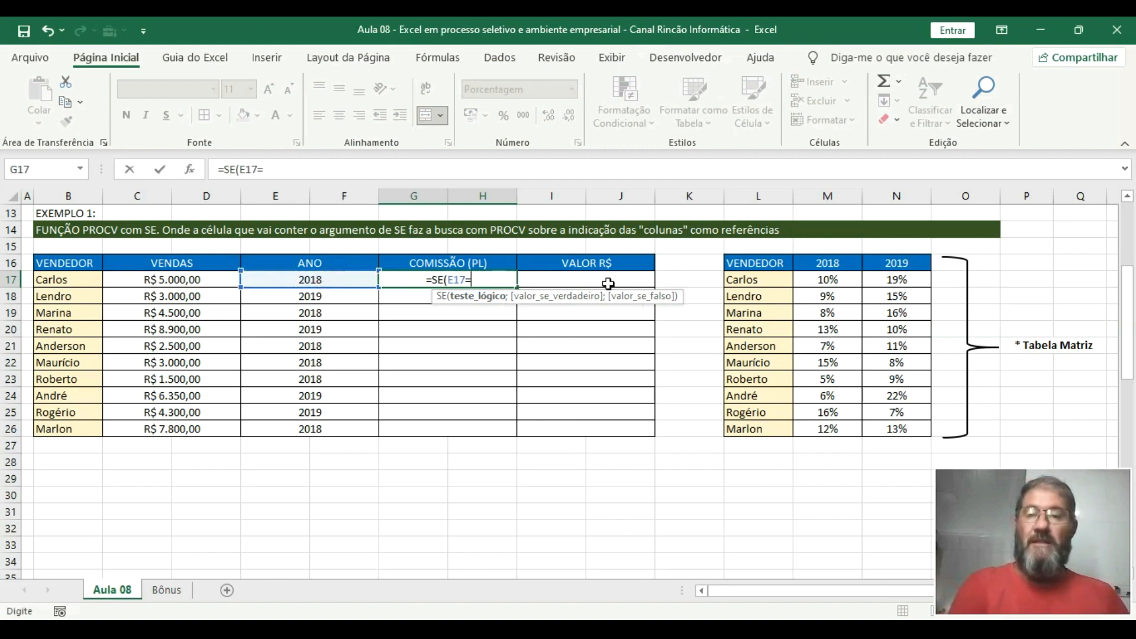
type("2018;PROCV(")
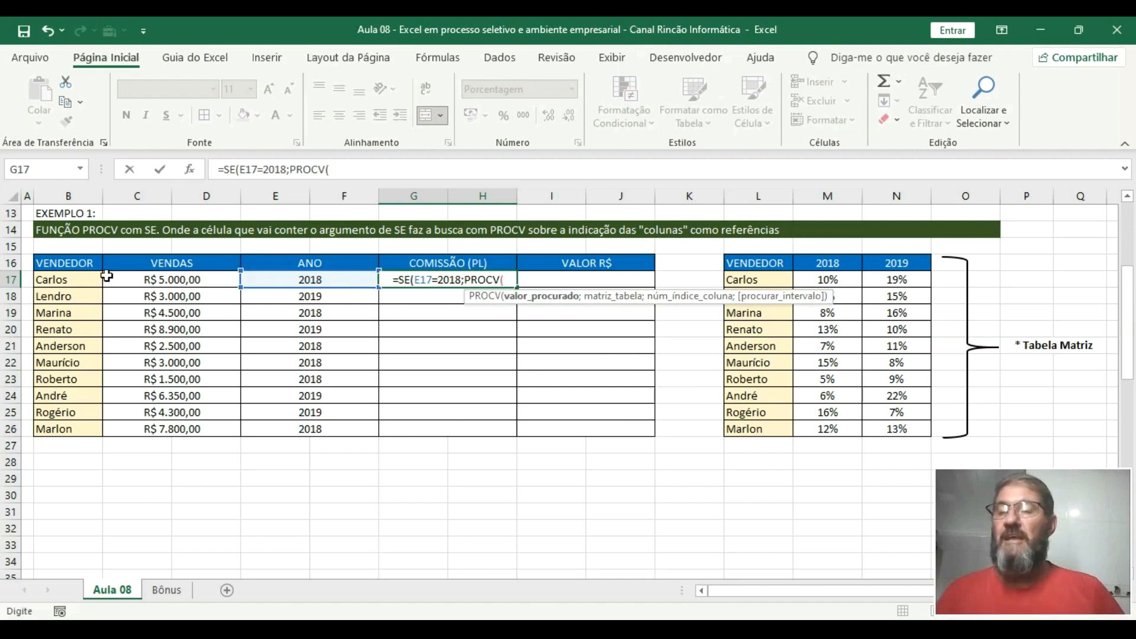
Complete the PROCV in G17 with lookup value B17, table L16:N26, column index 2 and exact match 0, and enter the formula.
left_click(71, 280)
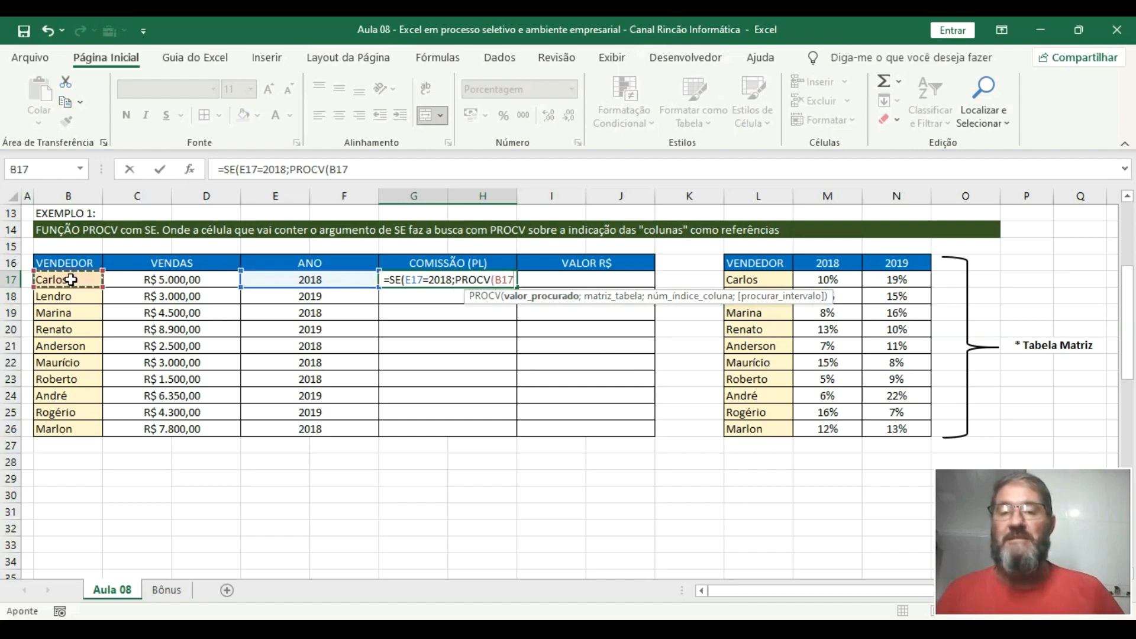
type(";")
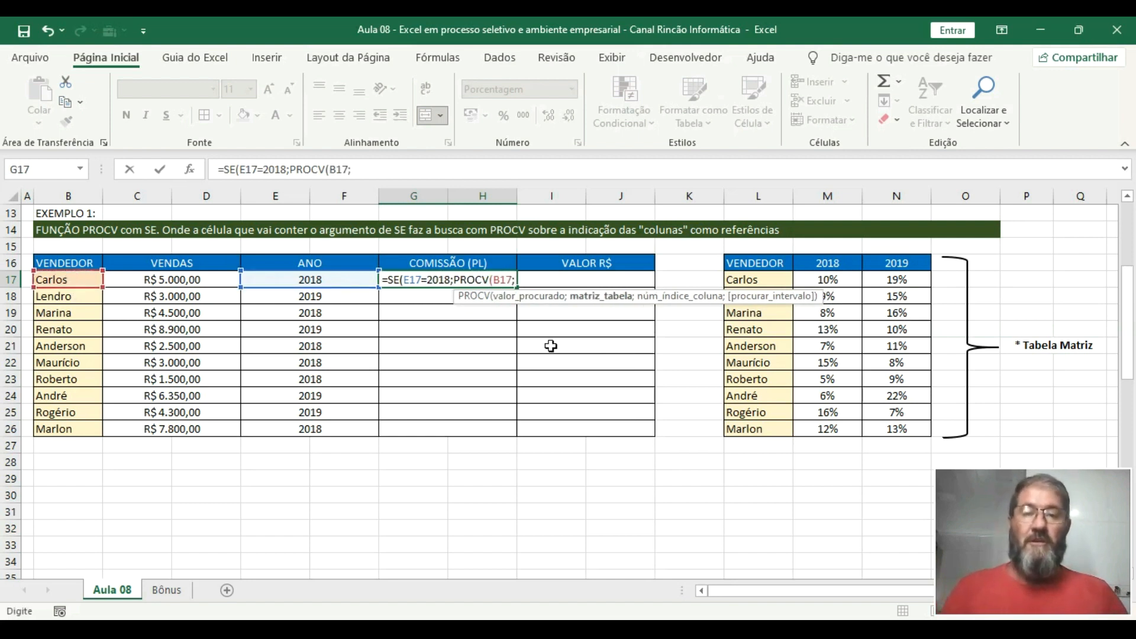
left_click_drag(760, 270, 897, 433)
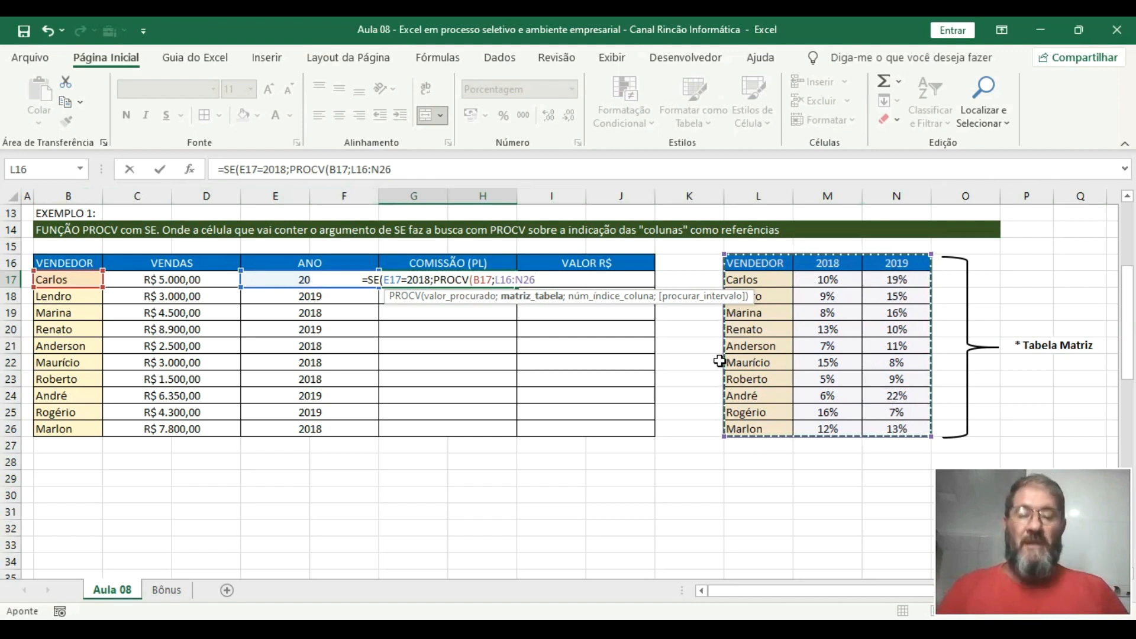
type(";")
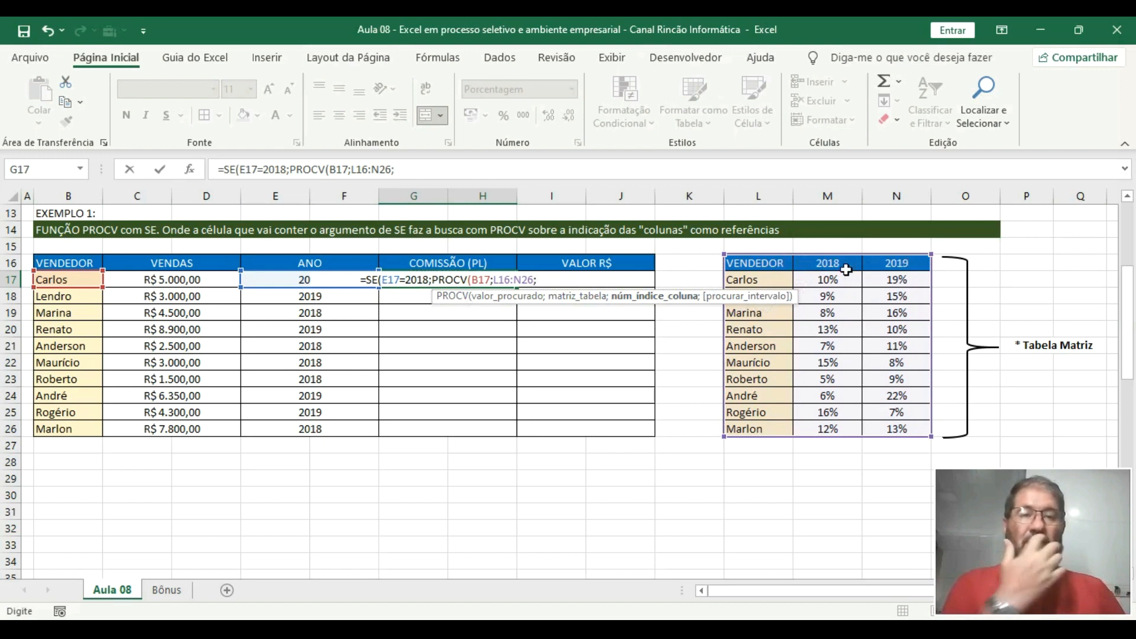
type("2;")
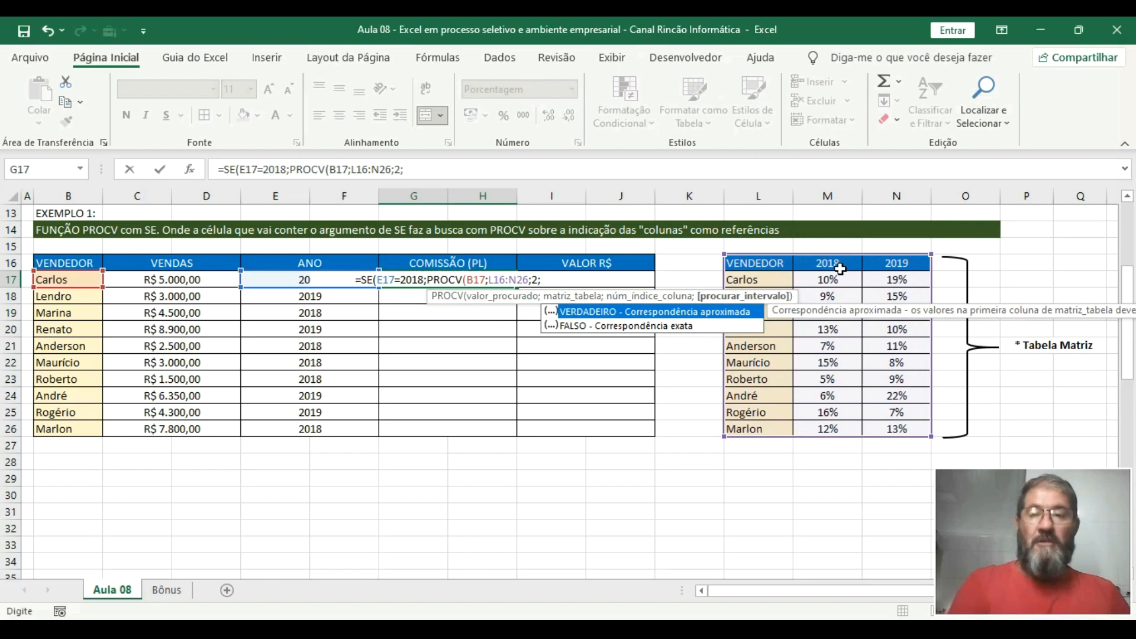
type("0")
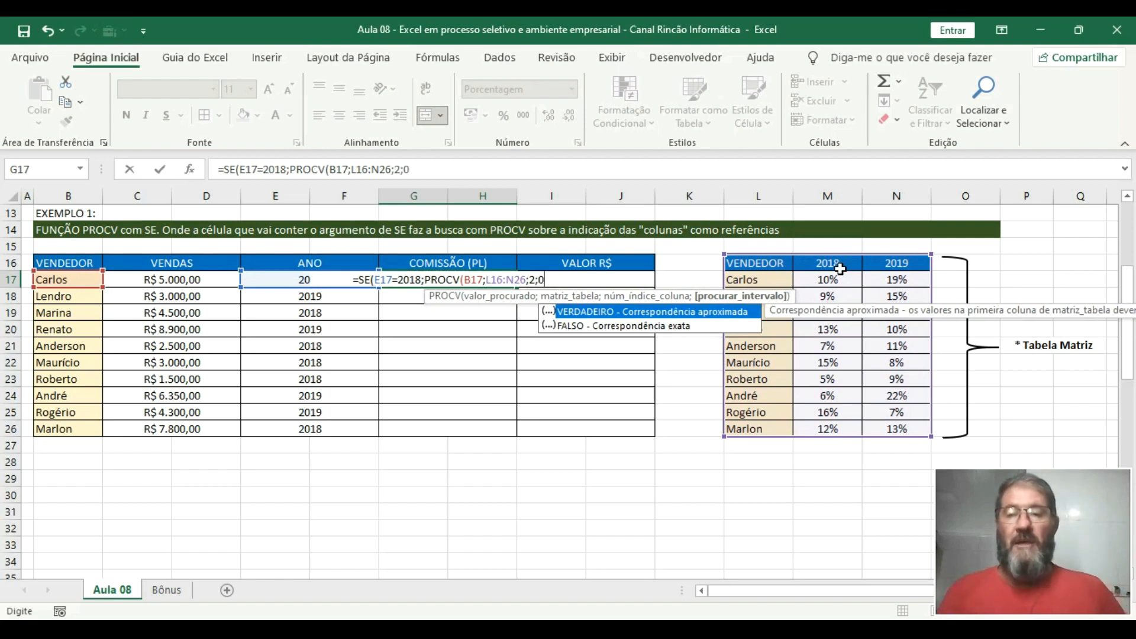
left_click(440, 169)
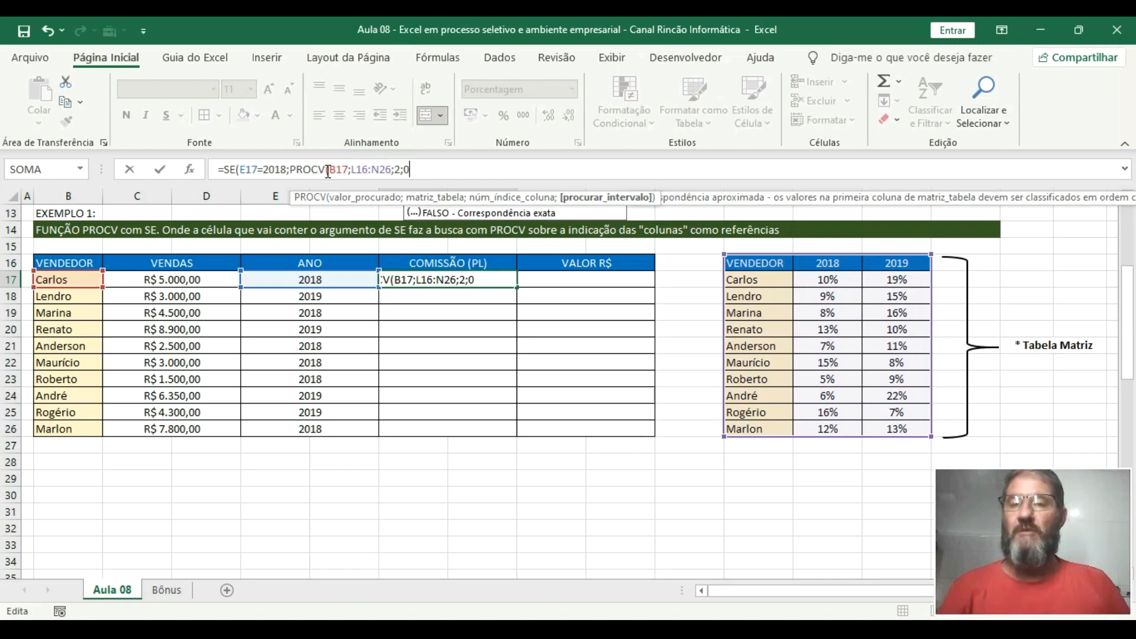
type(")")
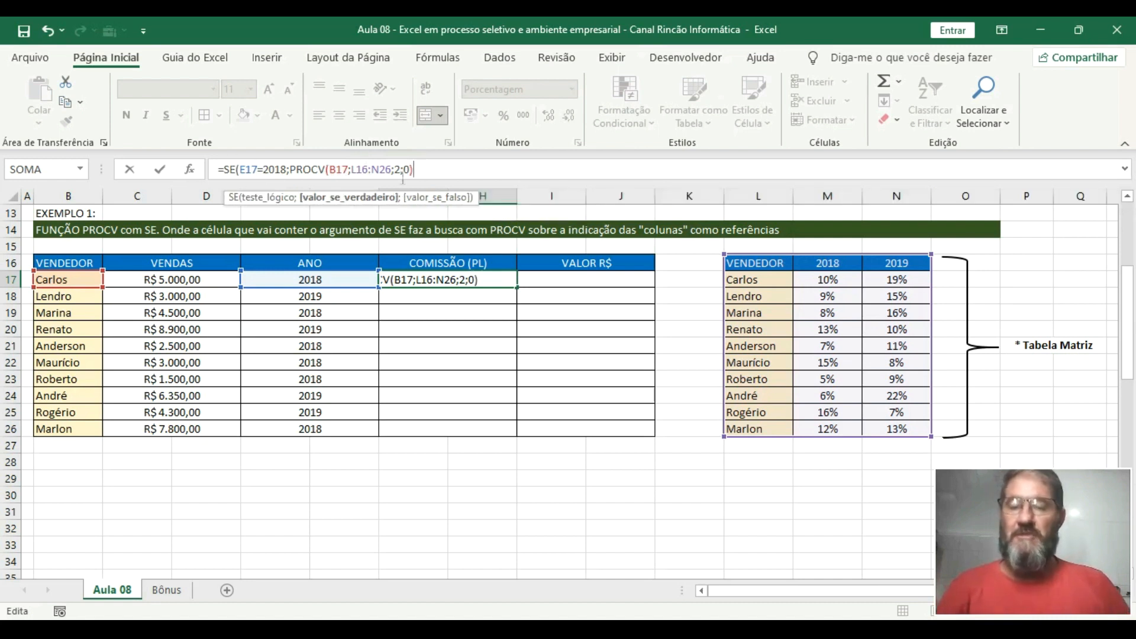
key("Return")
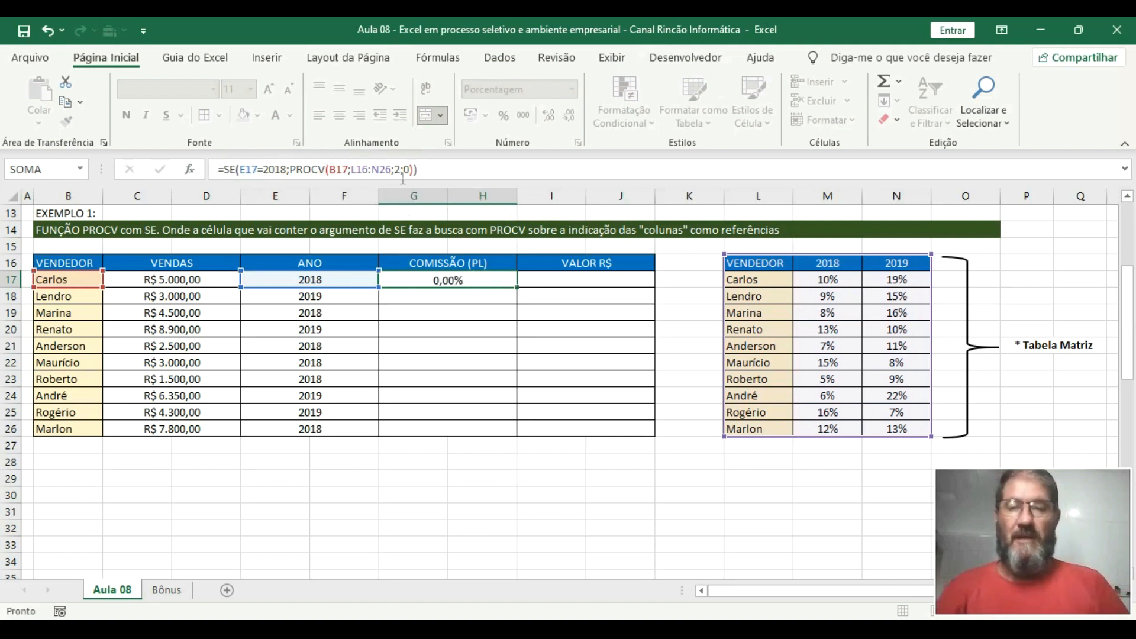
Compare the G17 commission with the 2018 rate in M17 and set the year in E17 to 2019 as a test.
left_click(466, 283)
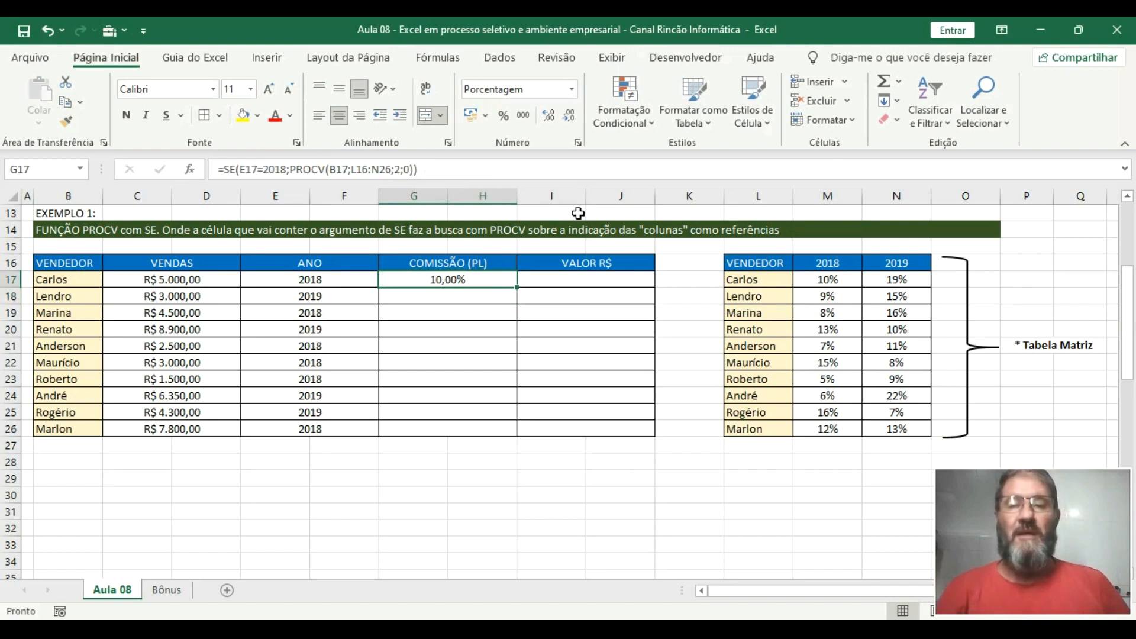
left_click(79, 279)
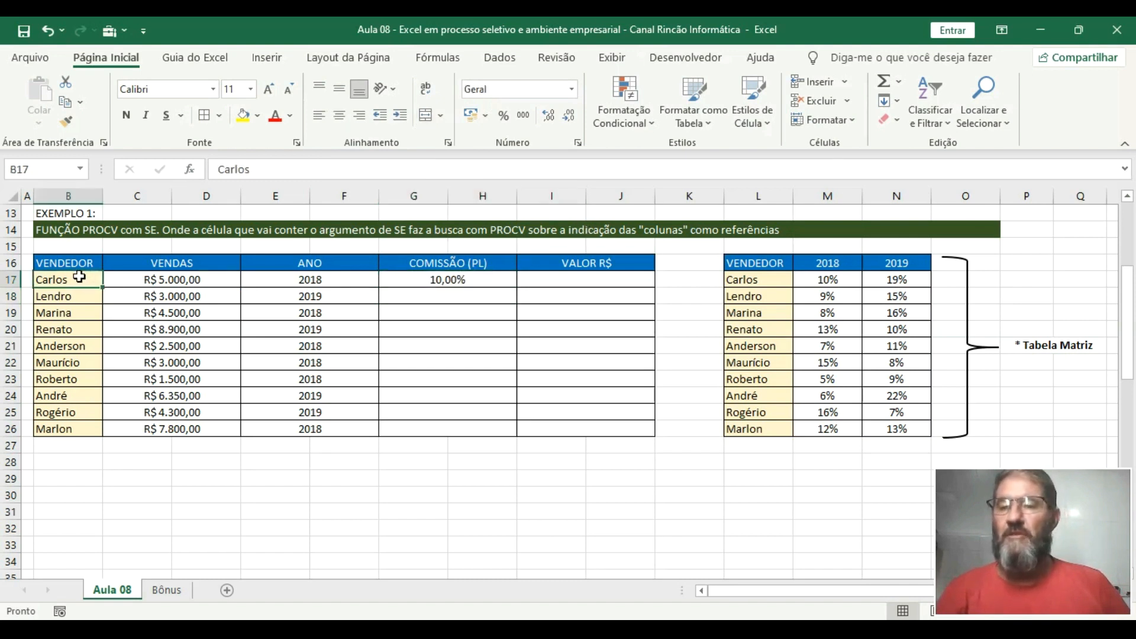
left_click(368, 279)
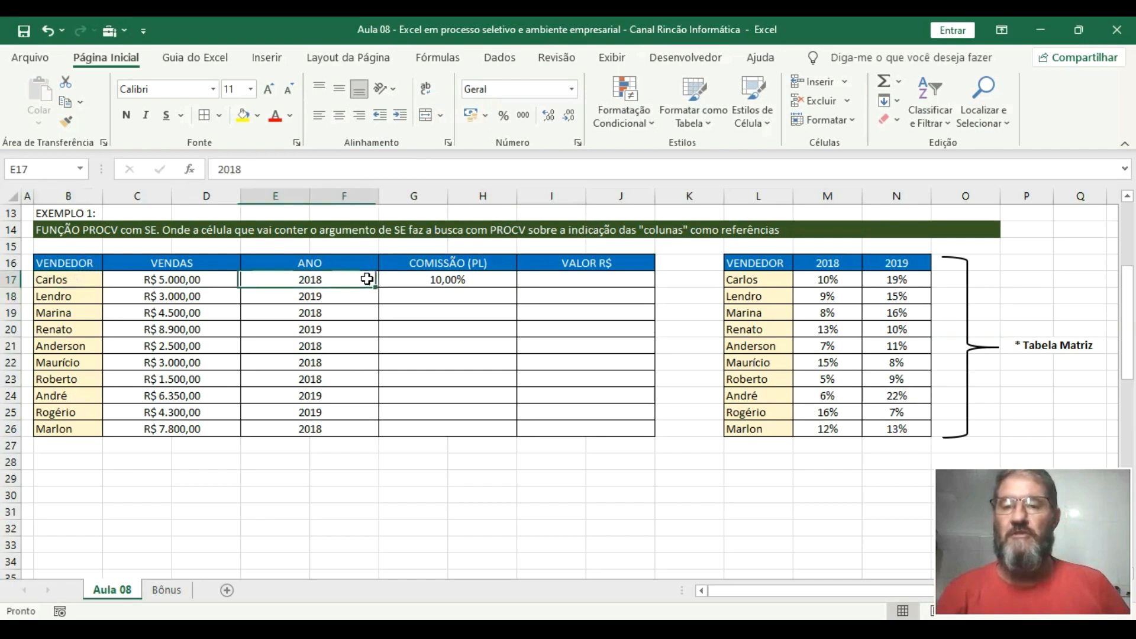
left_click(818, 278)
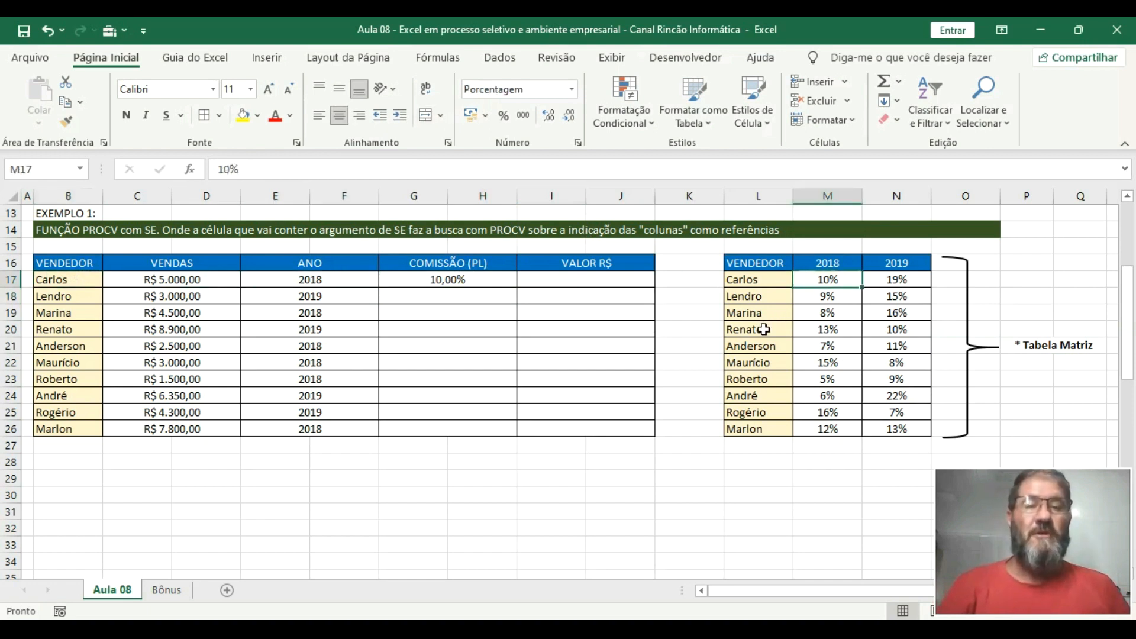
left_click(350, 282)
type("2019")
key("Return")
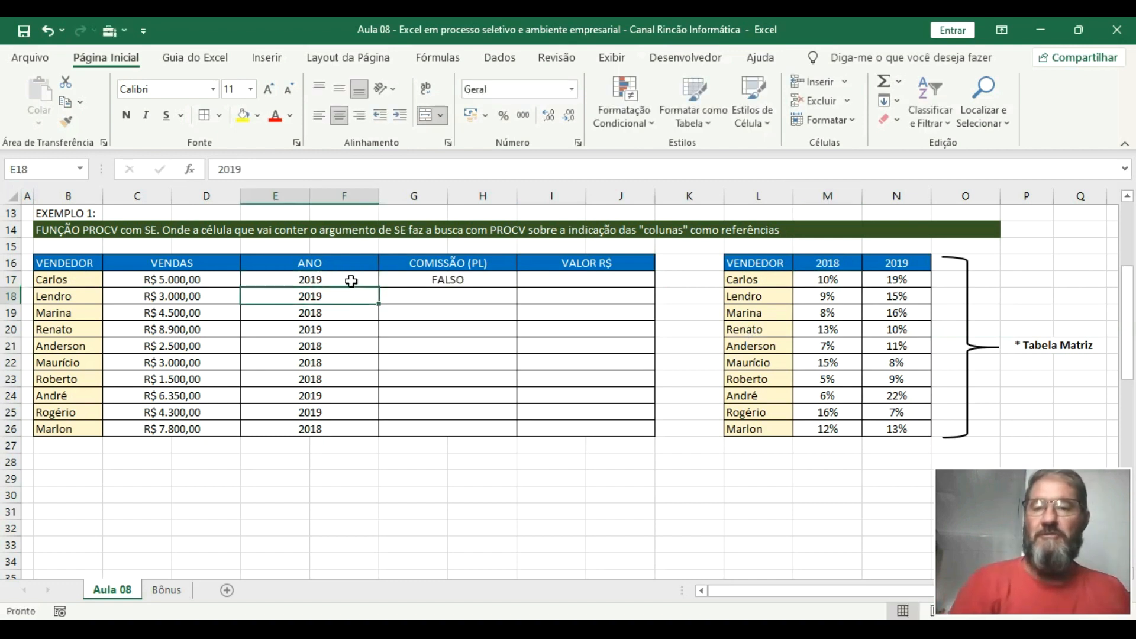
Reopen the G17 formula, remove its final parenthesis and add a second PROCV as the value if false.
left_click(460, 277)
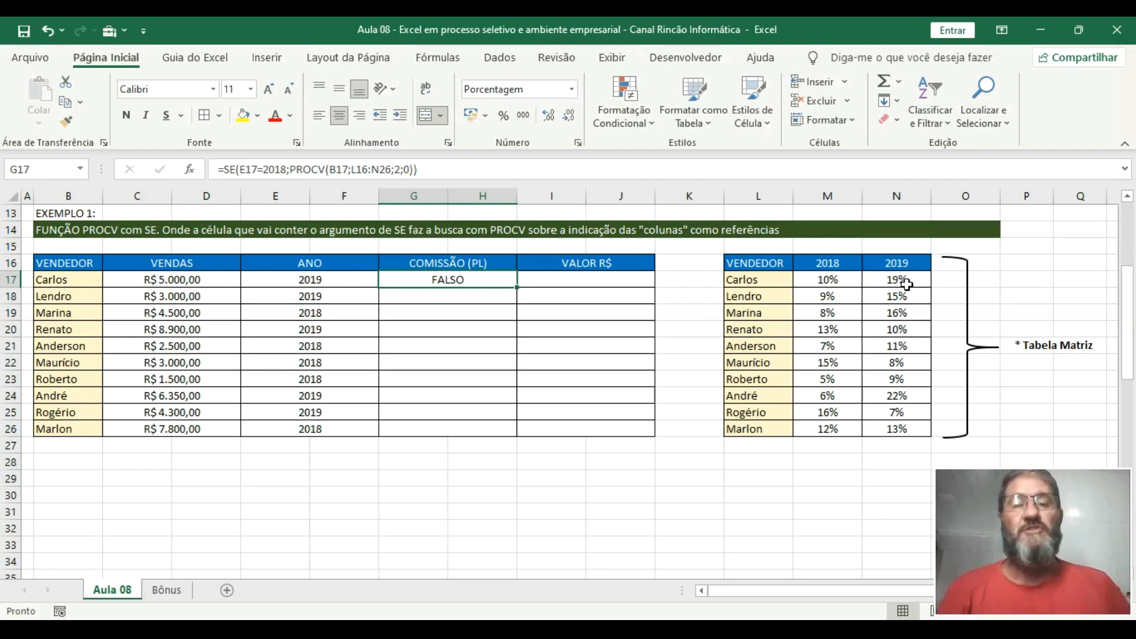
left_click(513, 172)
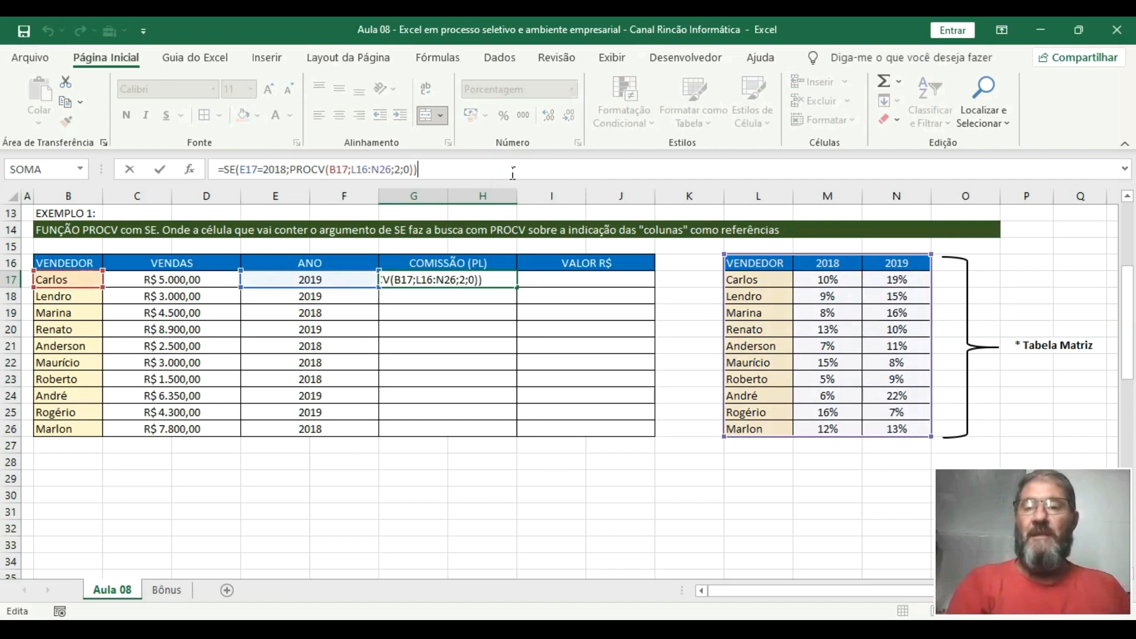
key("BackSpace")
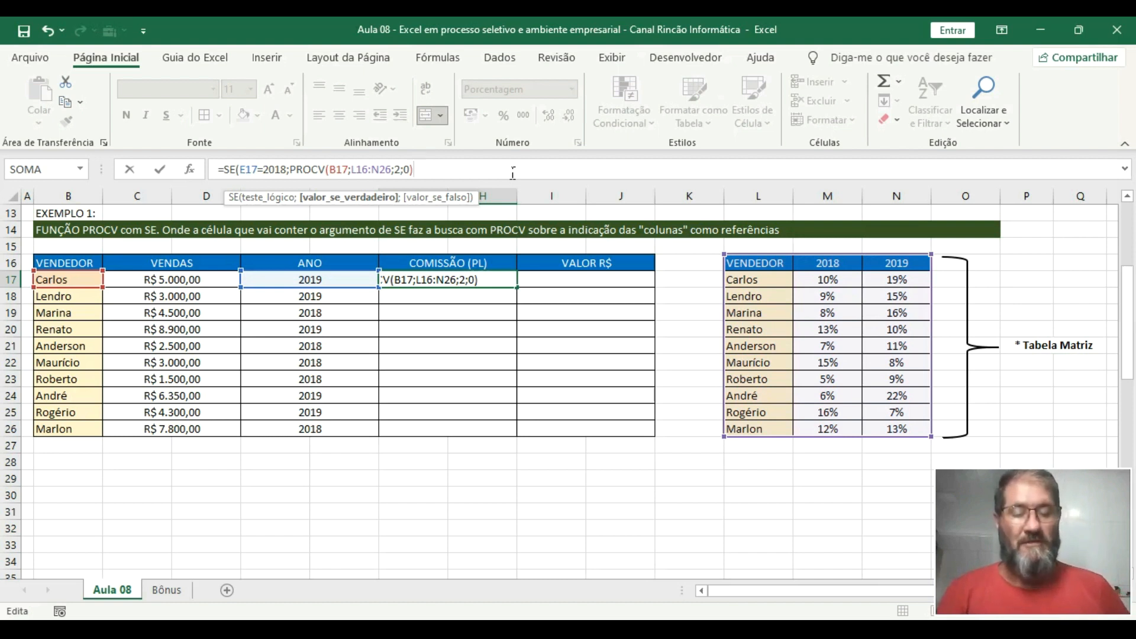
type(";")
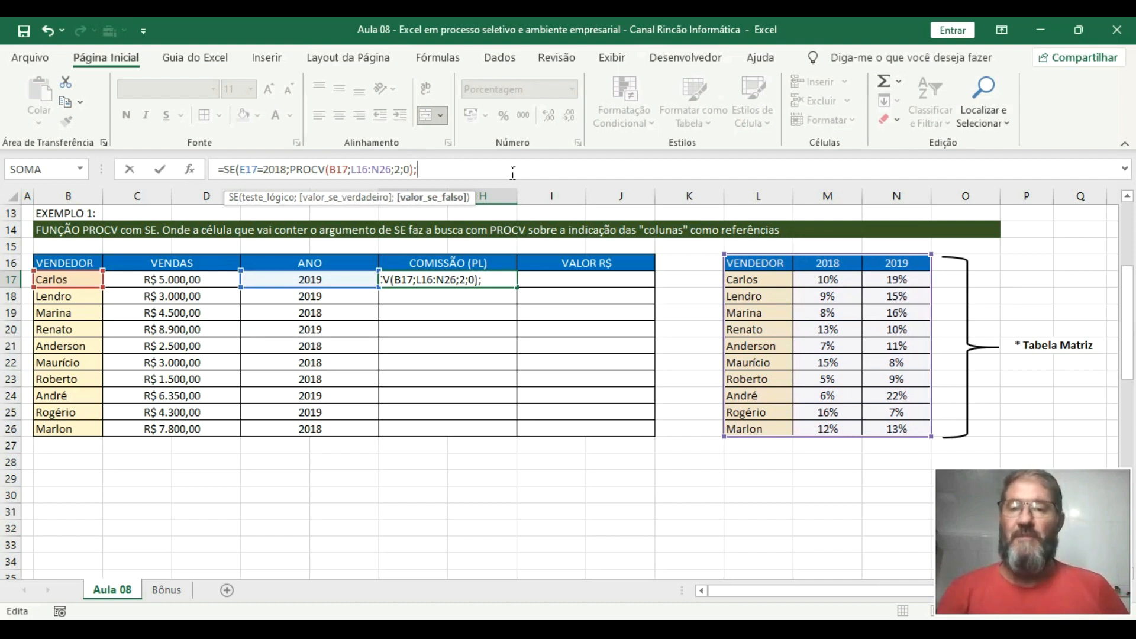
type("PRO")
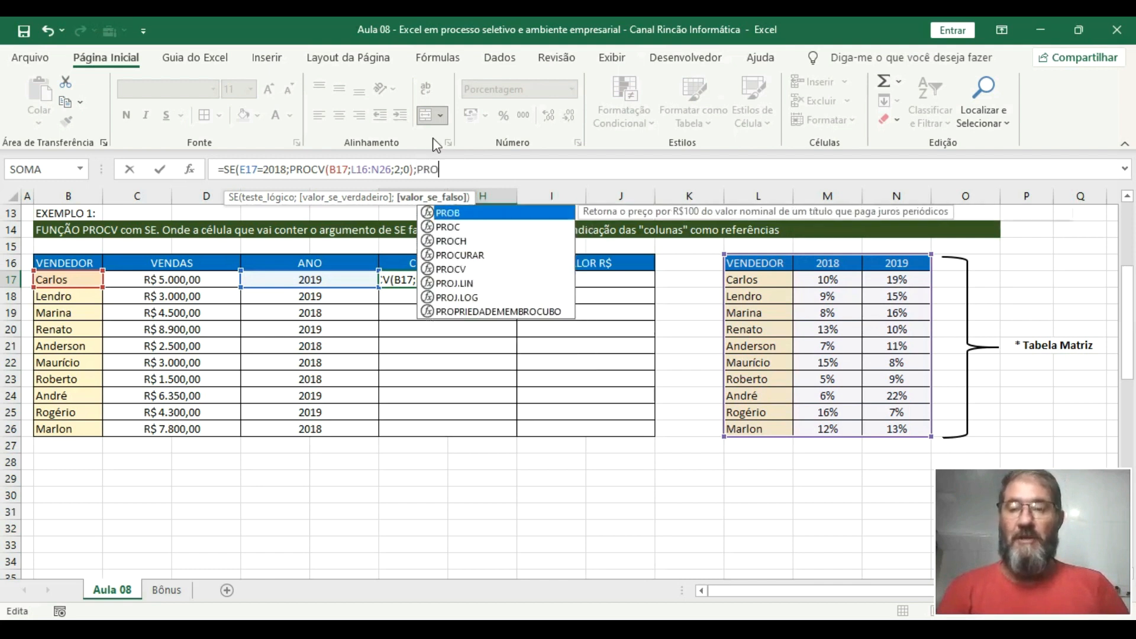
double_click(451, 269)
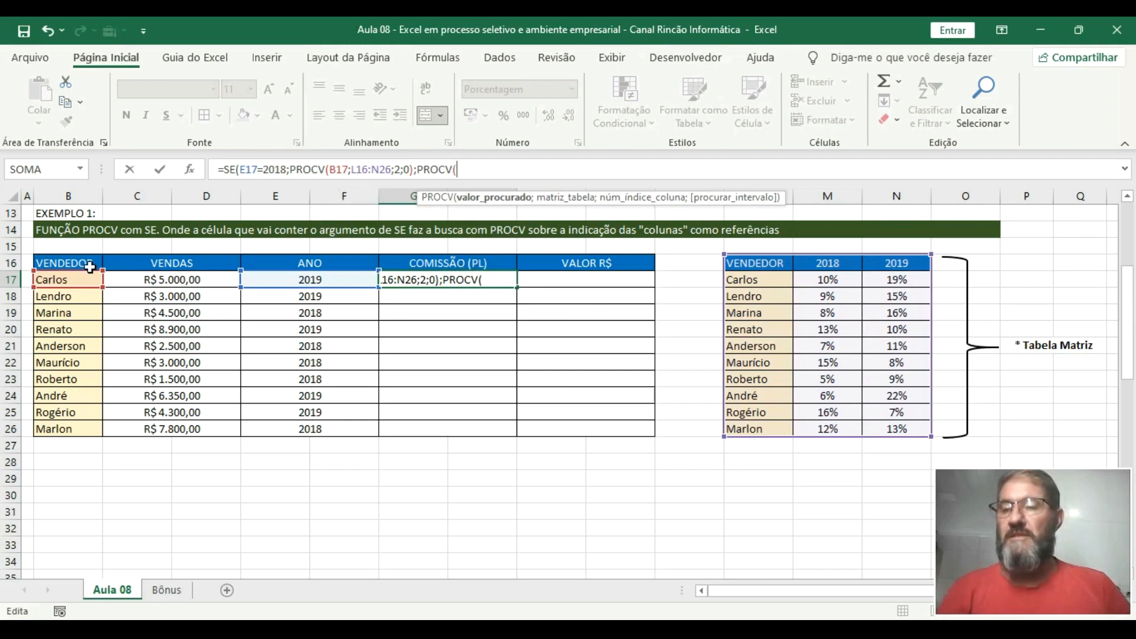
Complete the second PROCV in G17 with lookup value B17, table L16:N26, column index 3 and exact match 0, close SE and enter the formula.
left_click(88, 276)
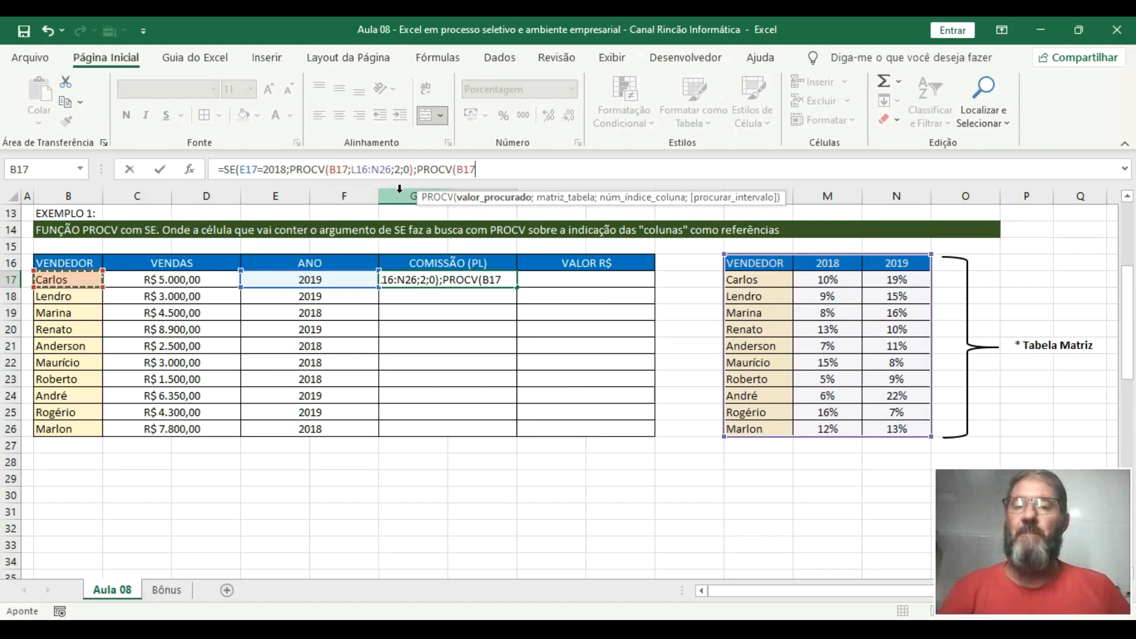
type(";")
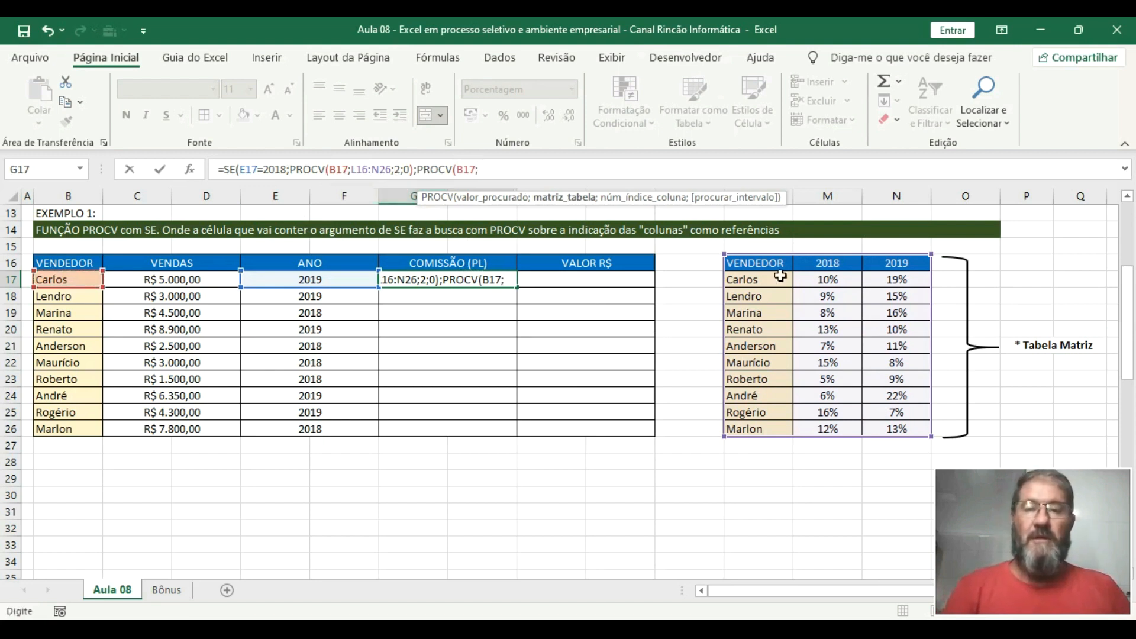
left_click_drag(775, 261, 903, 431)
type(";3")
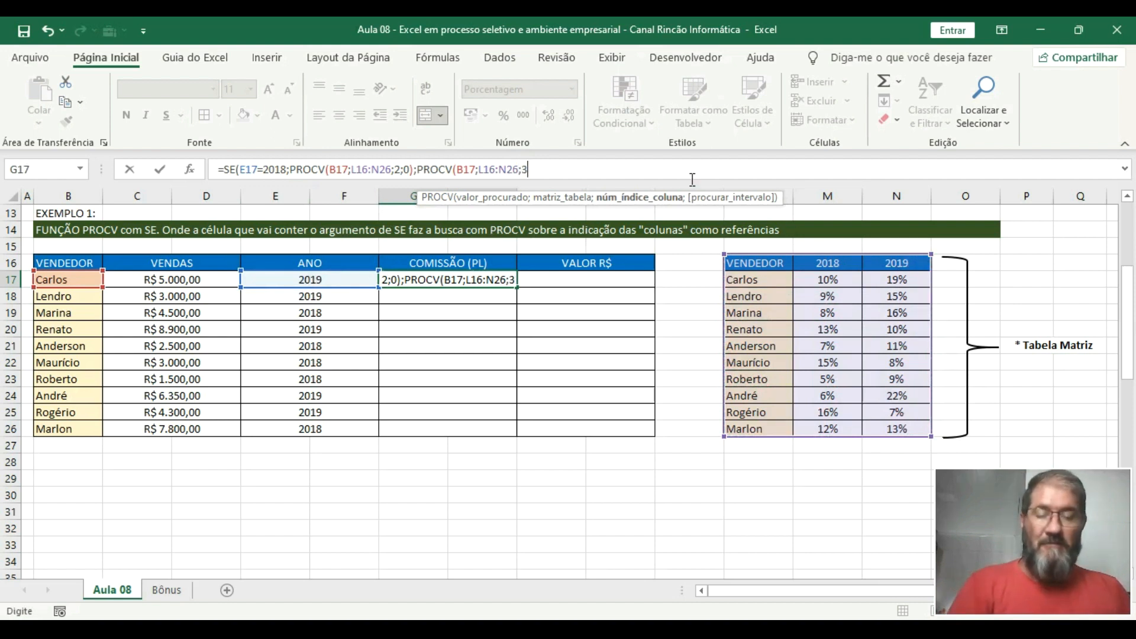
type(";")
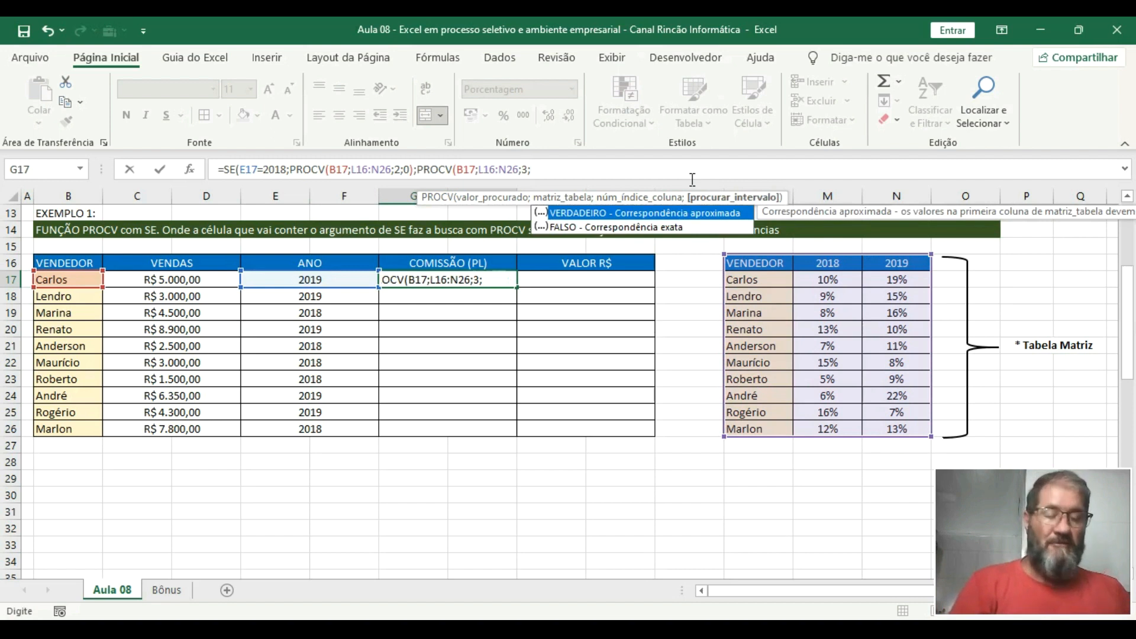
type("0")
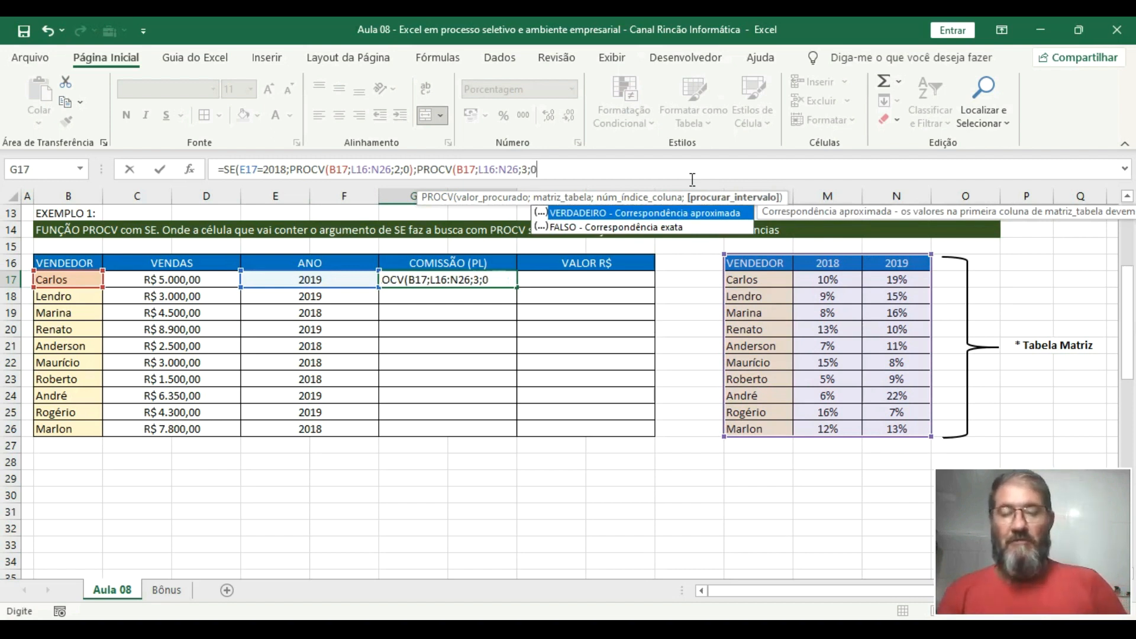
type(")")
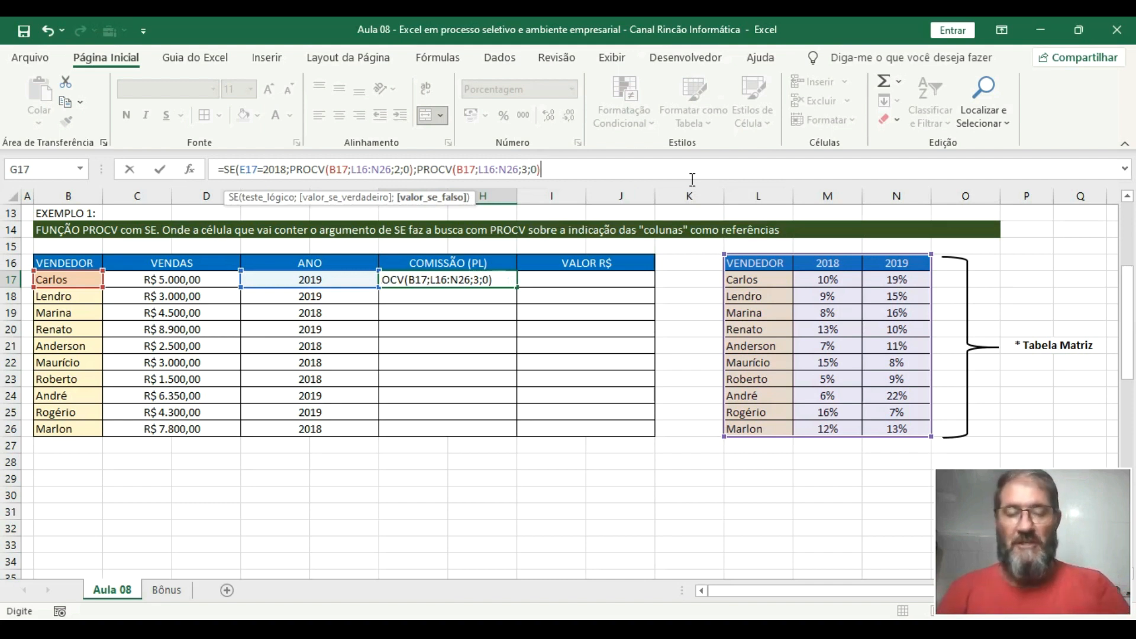
type(")")
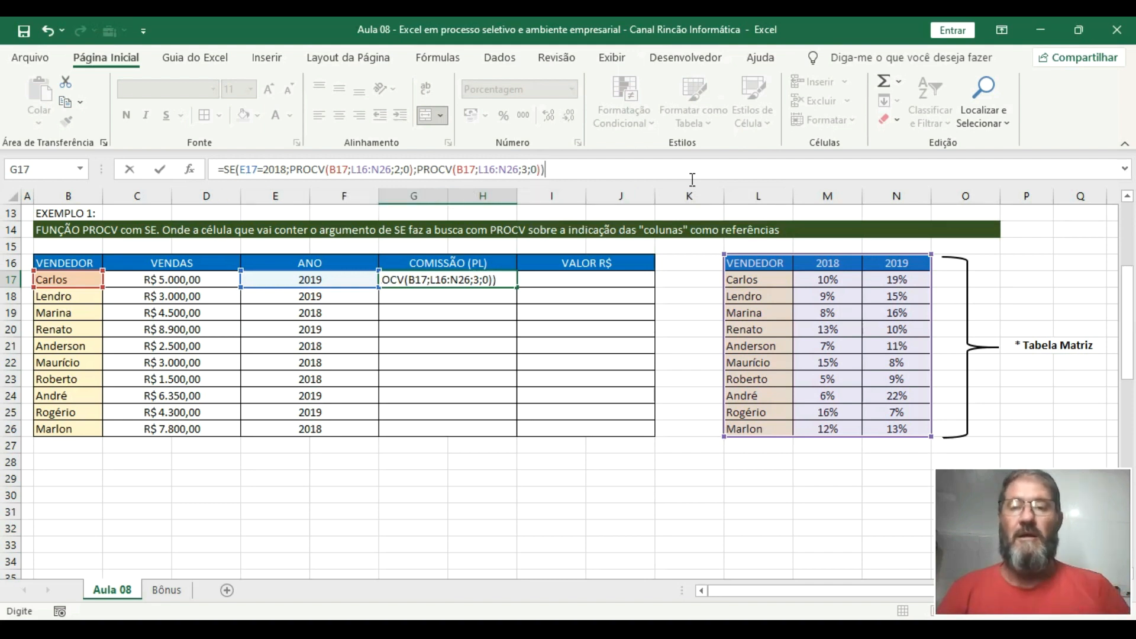
key("Return")
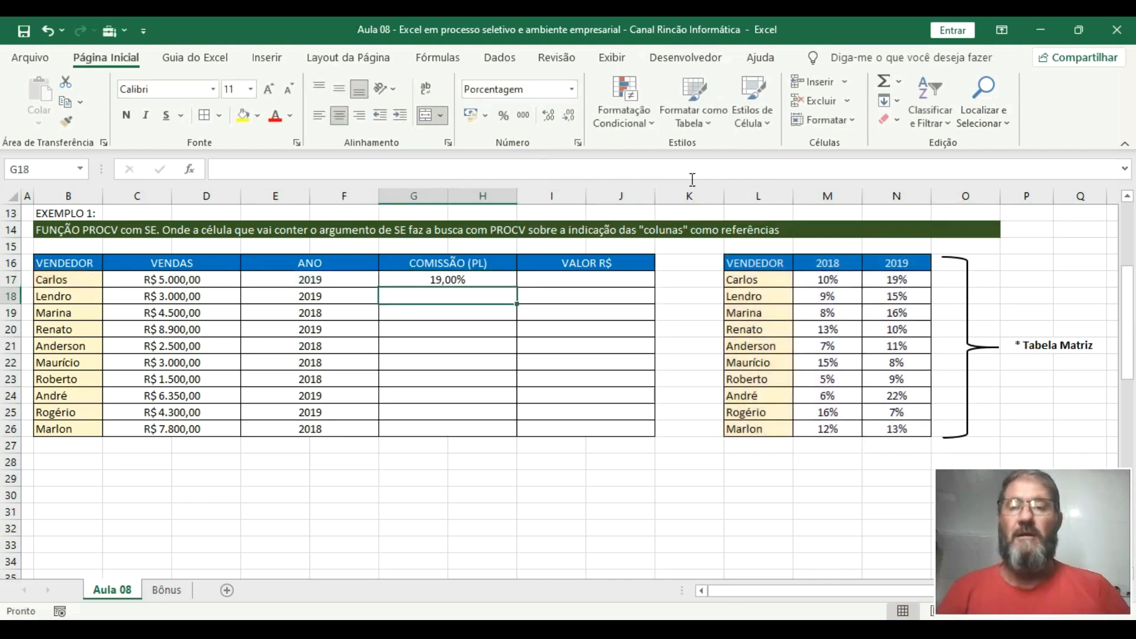
Compare the G17 commission with the 2019 rate in N17 and set the year in E17 to 2018 as a test.
left_click(477, 282)
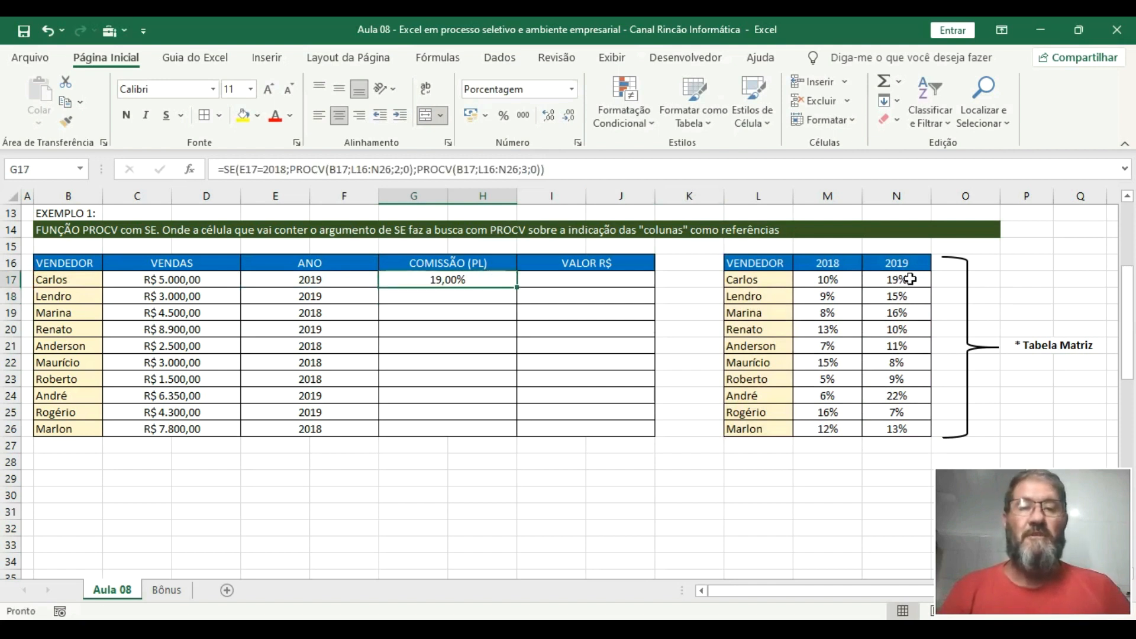
left_click(355, 276)
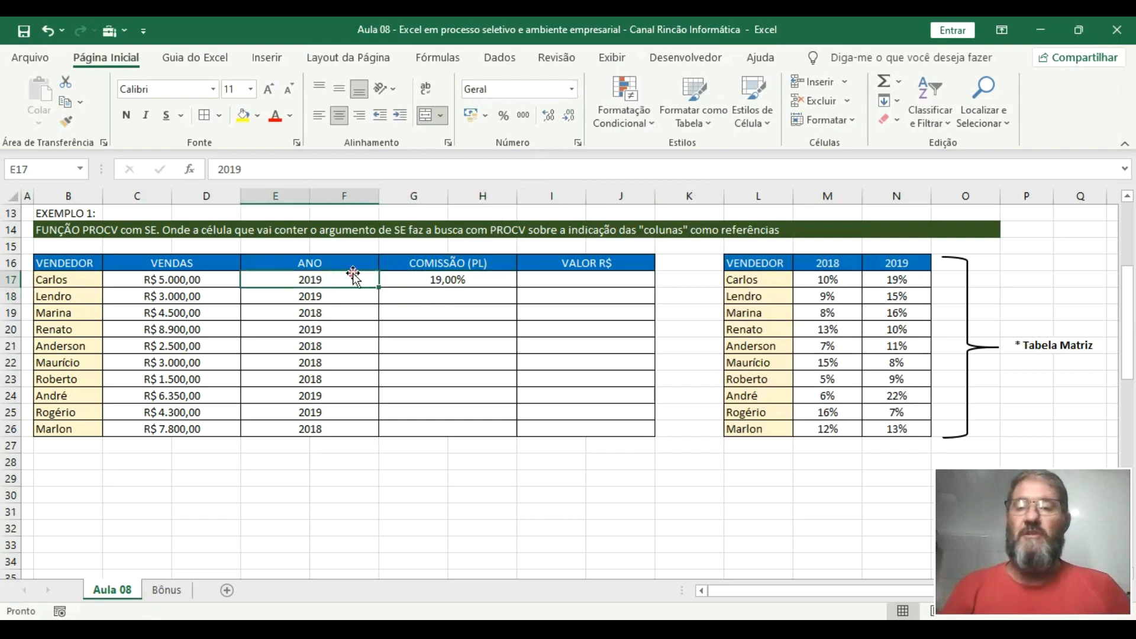
type("2018")
key("Return")
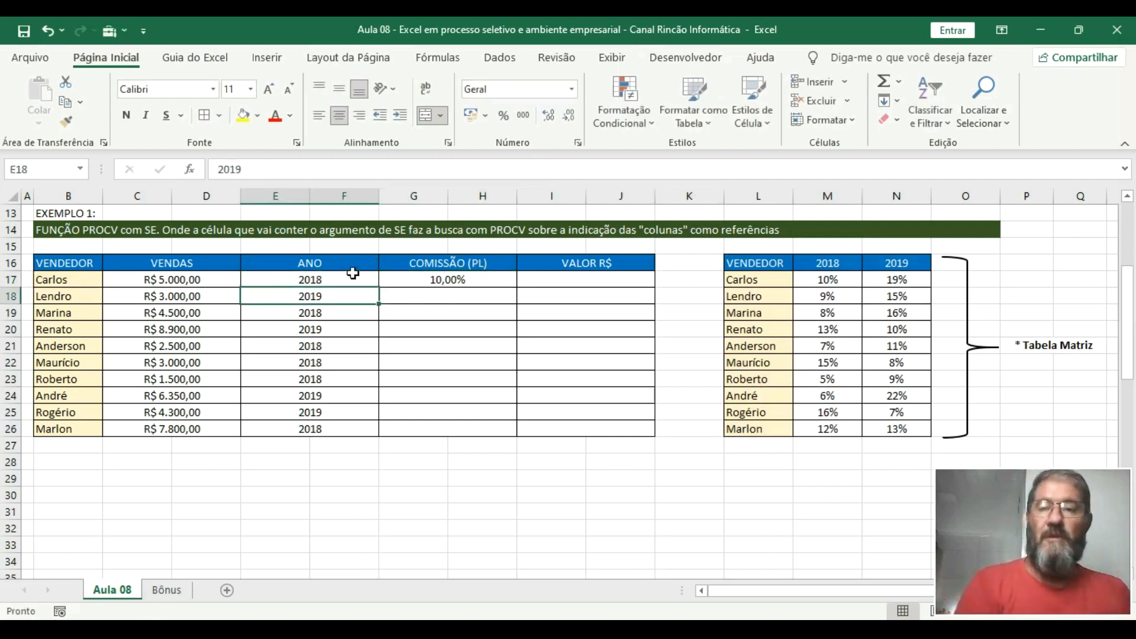
left_click(439, 277)
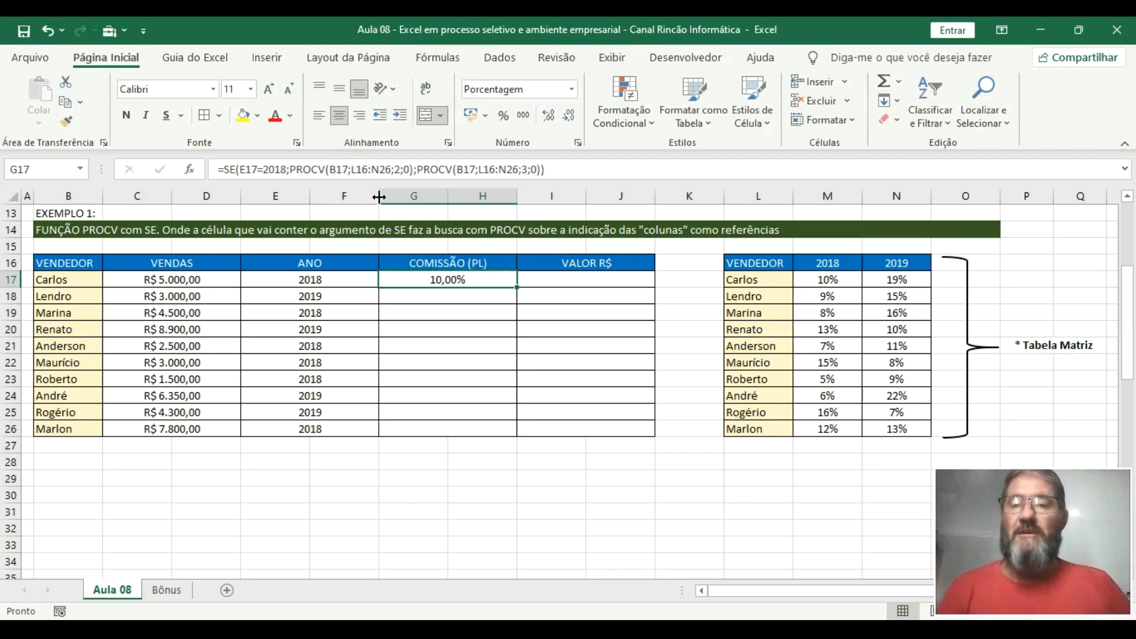
left_click(355, 169)
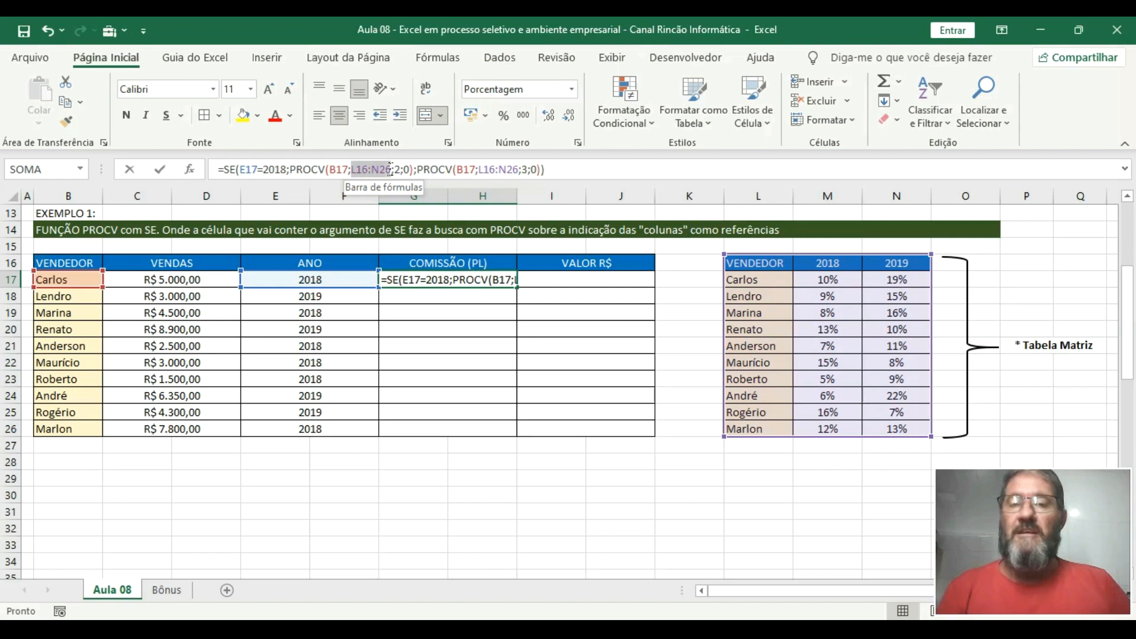
left_click_drag(391, 169, 391, 170)
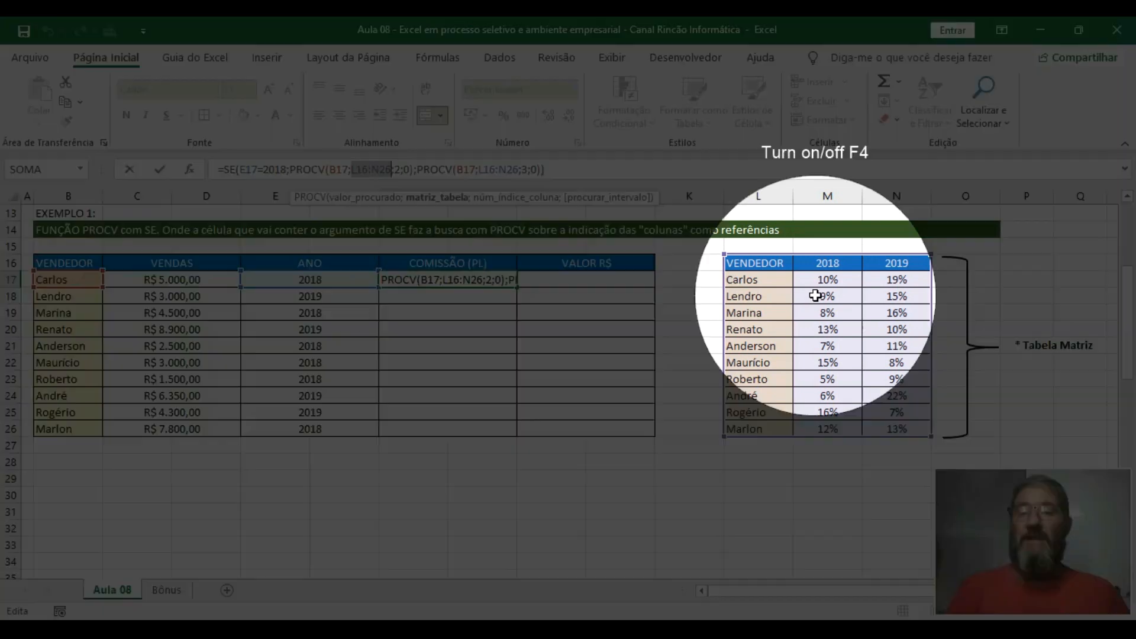
left_click(886, 364)
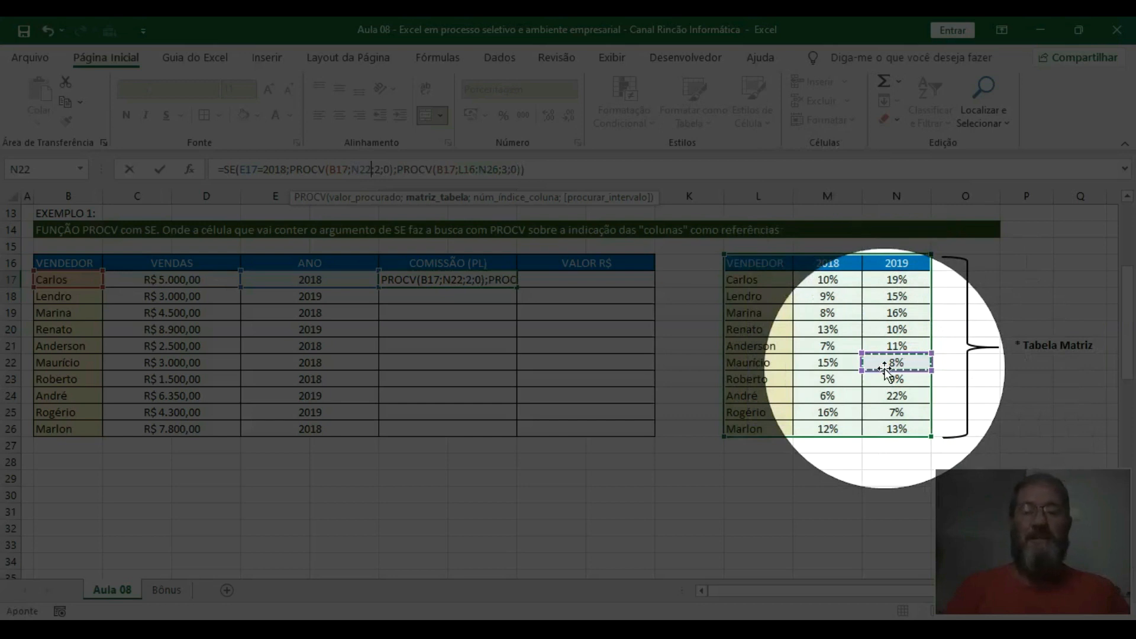
key("Escape")
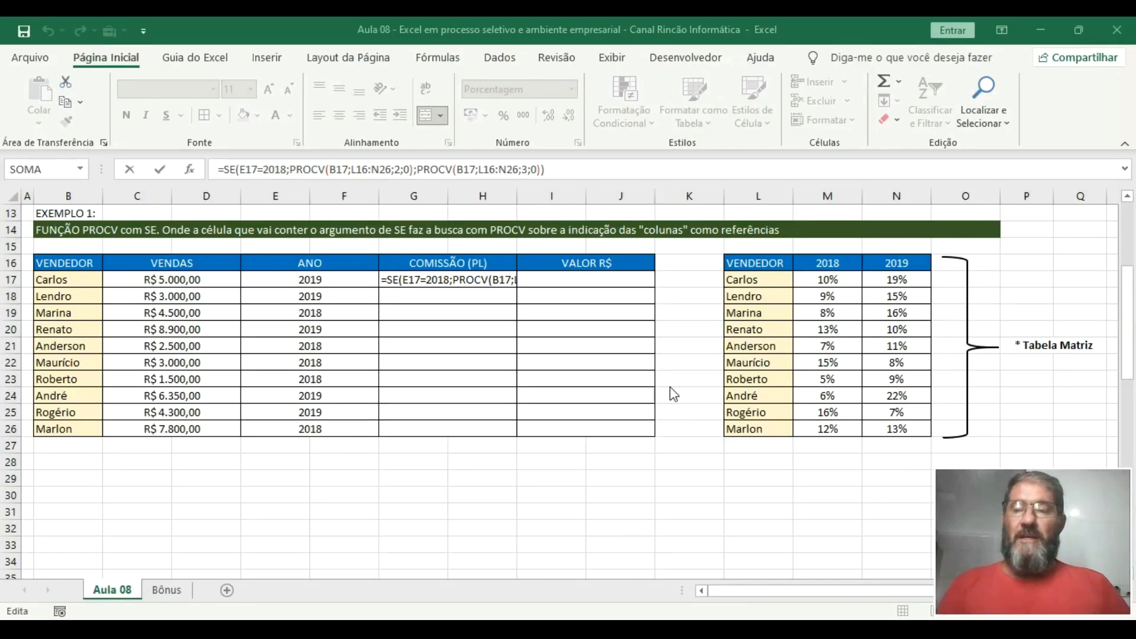
mouse_move(1117, 520)
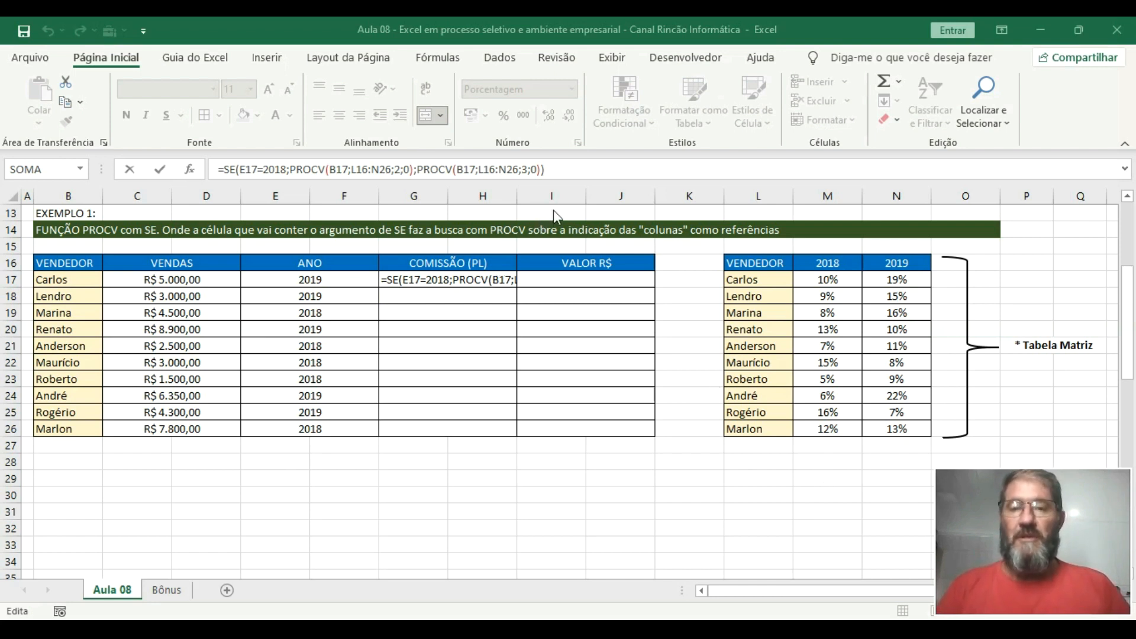
left_click(563, 170)
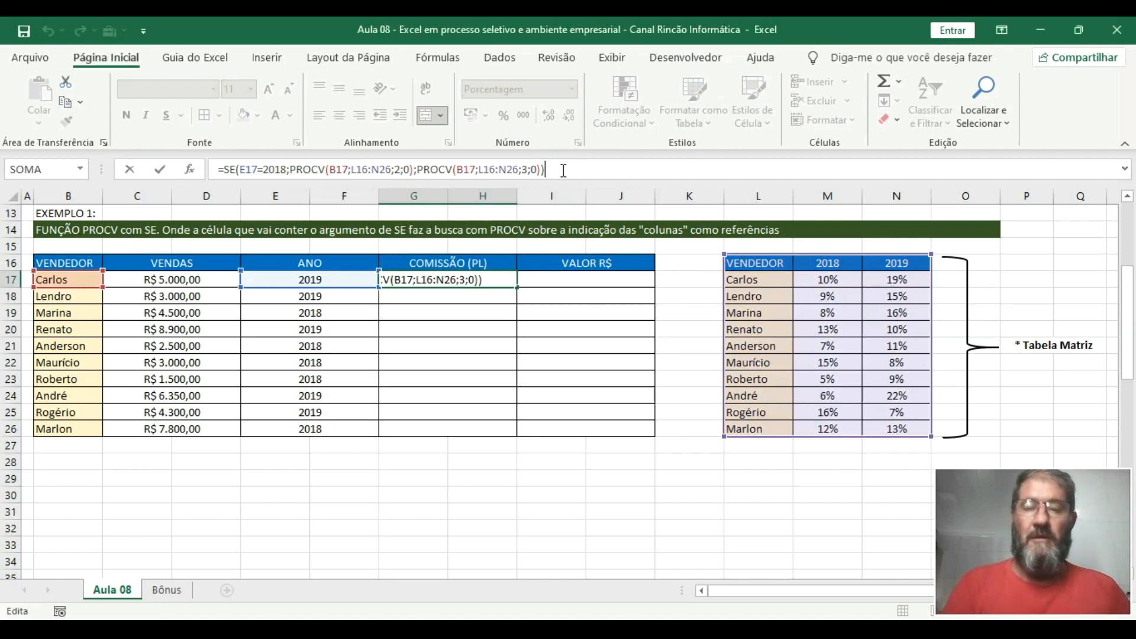
key("Return")
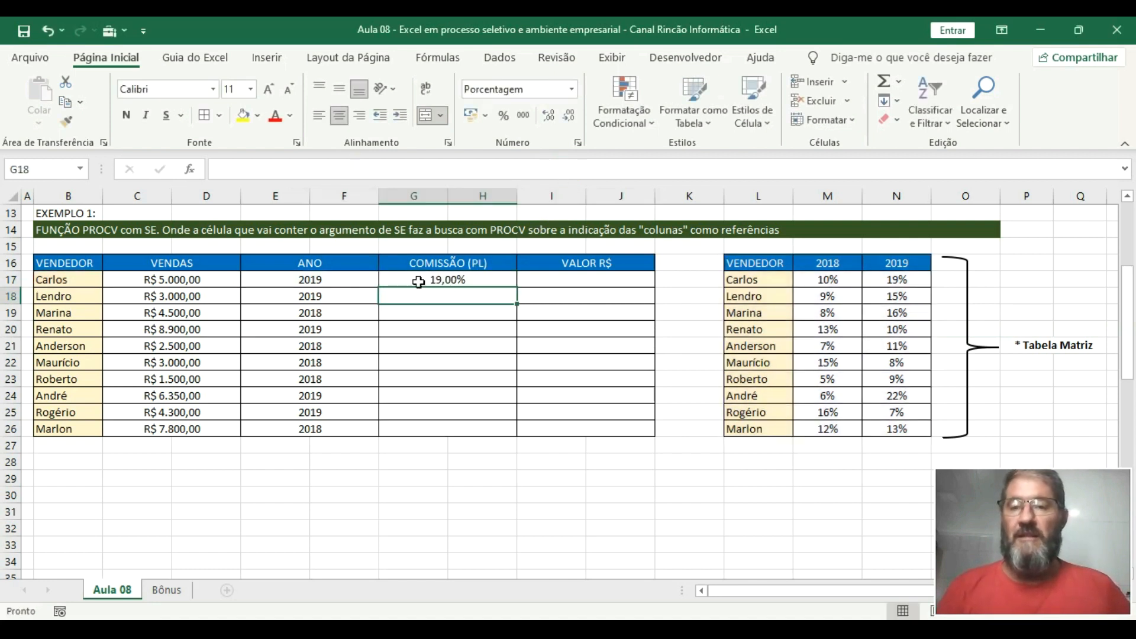
Lock the columns of the first PROCV's table range in the G17 formula, making it $L16:$N26.
left_click(425, 281)
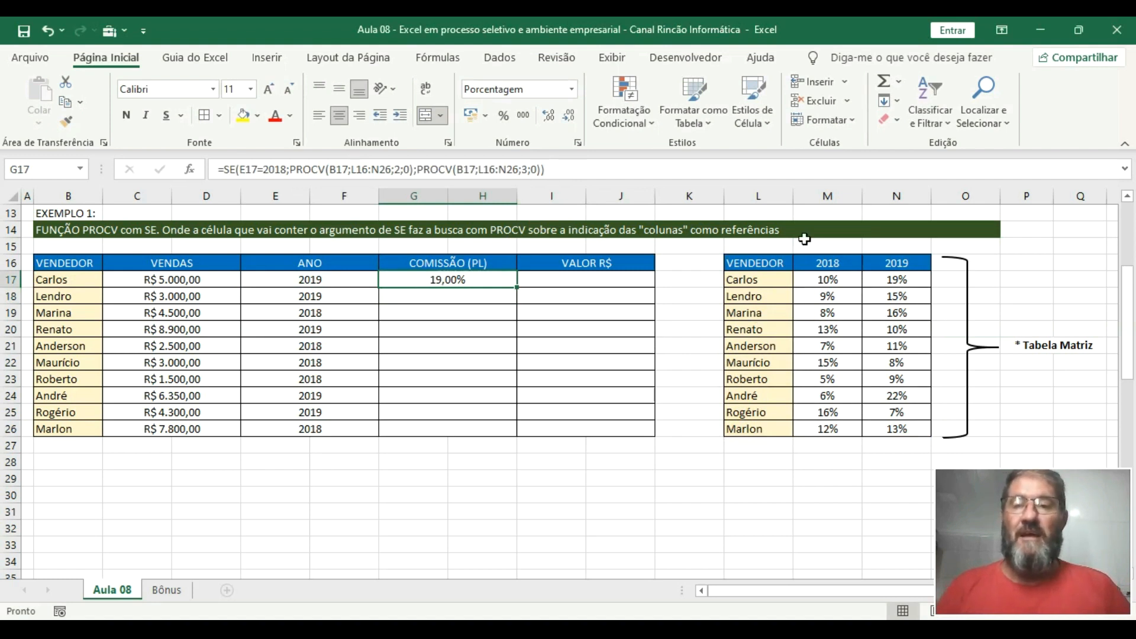
left_click(354, 169)
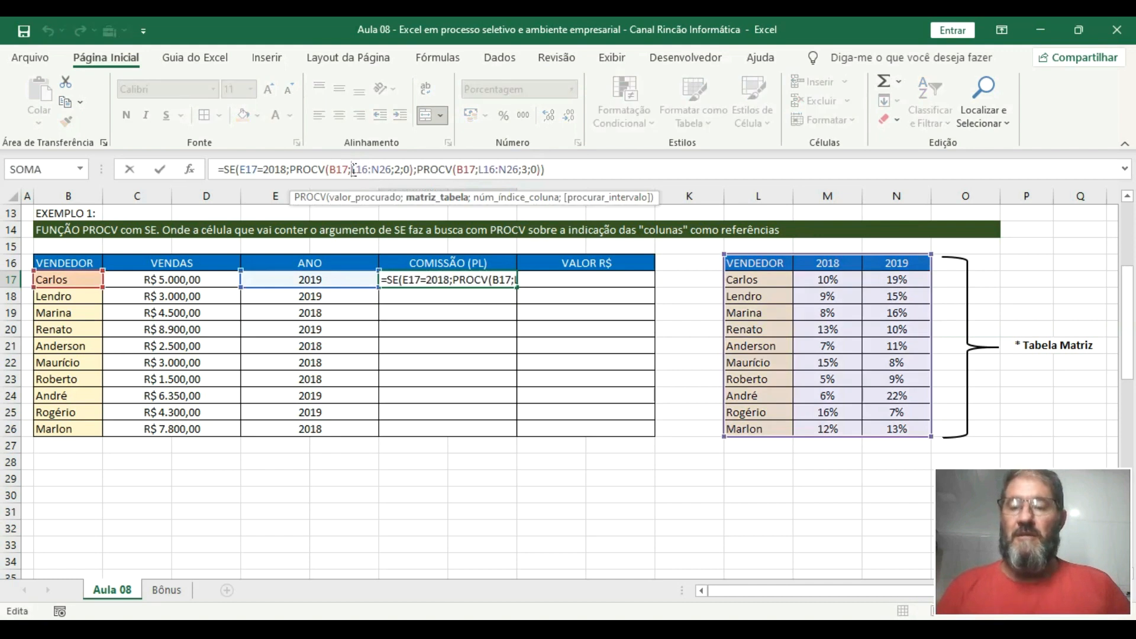
type("$")
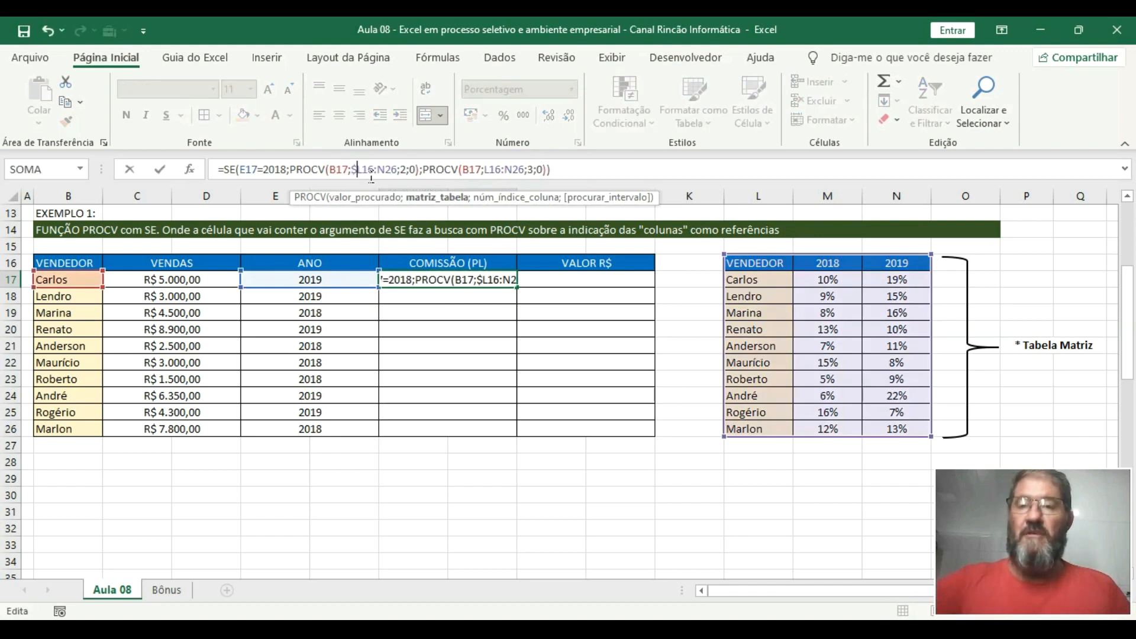
left_click(380, 170)
type("$")
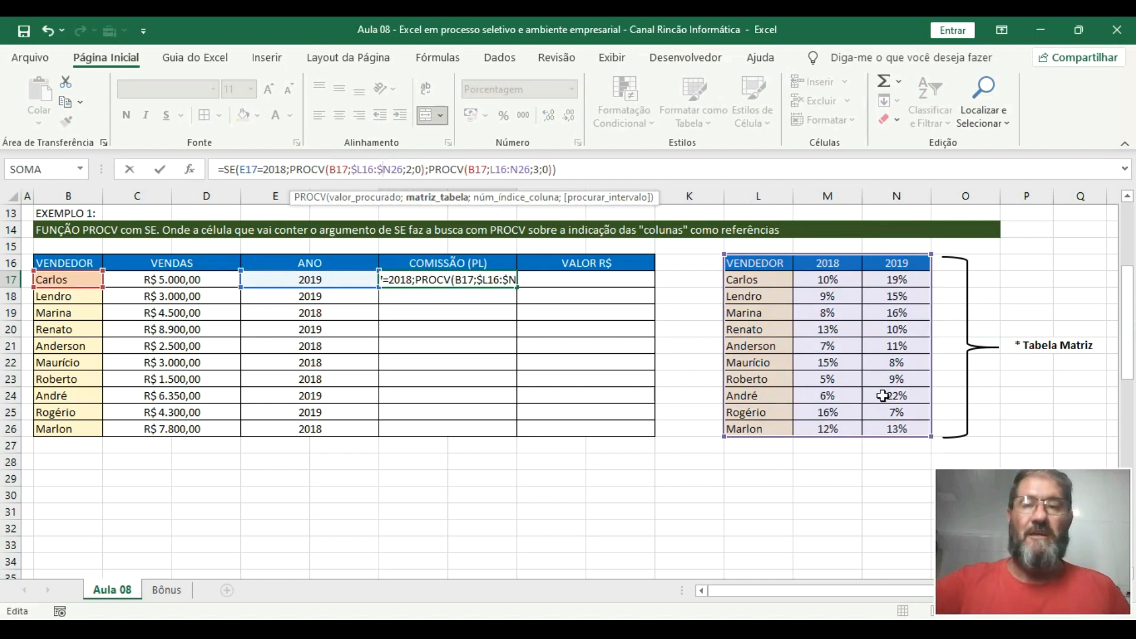
Lock the columns of the second PROCV's table range as $L16:$N26 and enter the G17 formula.
left_click(493, 170)
type("$")
left_click(519, 170)
type("$")
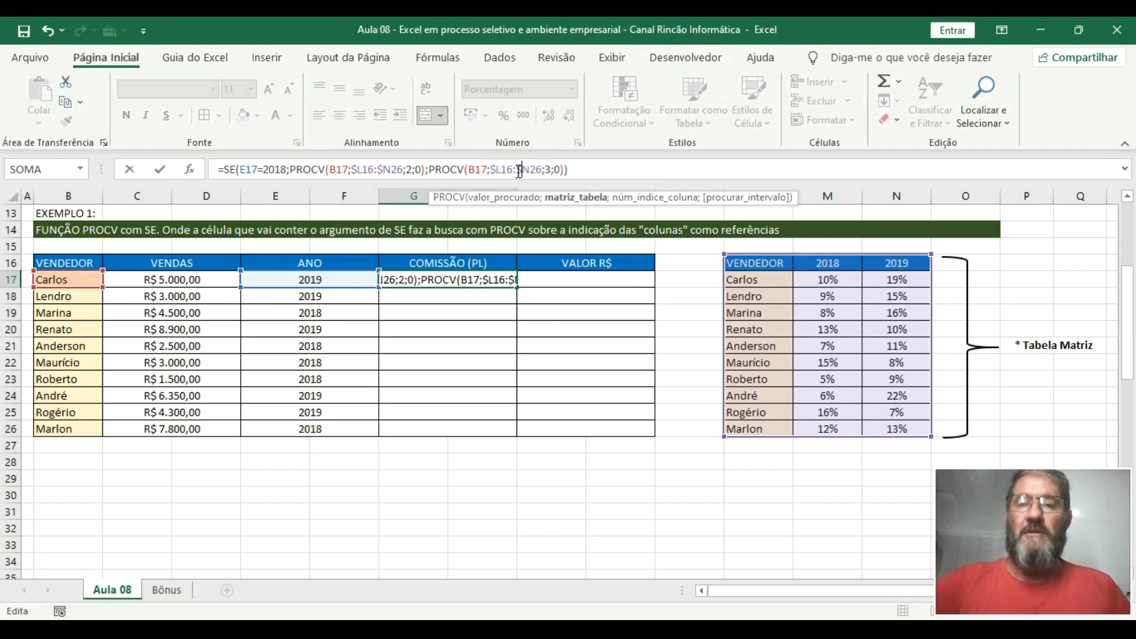
left_click(572, 170)
key("Return")
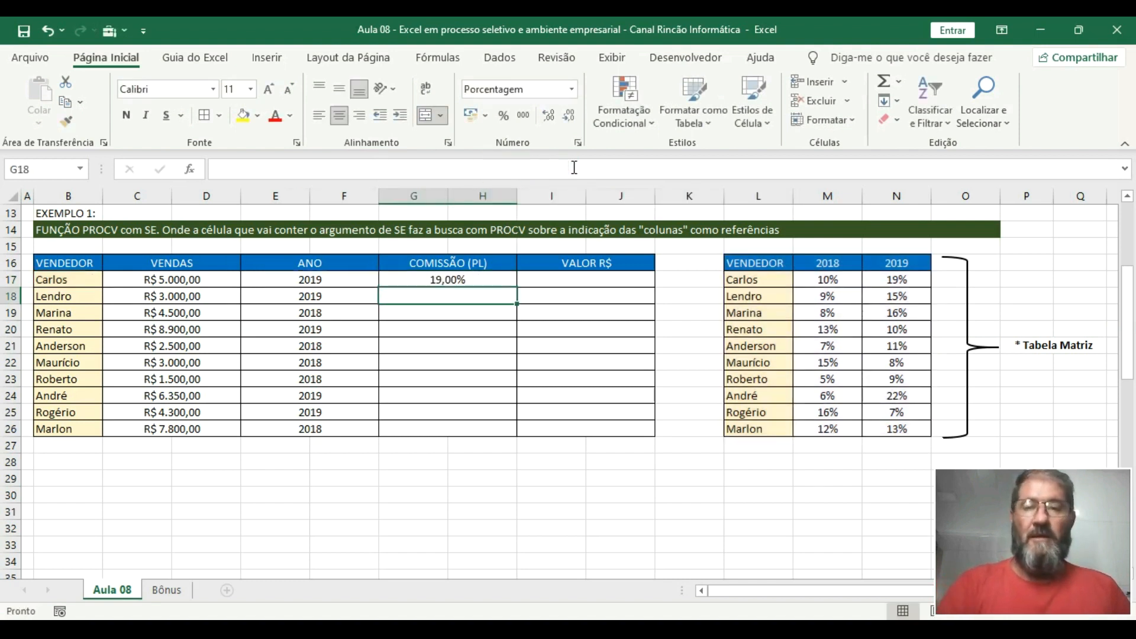
Fill the G17 commission formula down to G26 and check the copied formula in G18 against the matrix table.
left_click(503, 278)
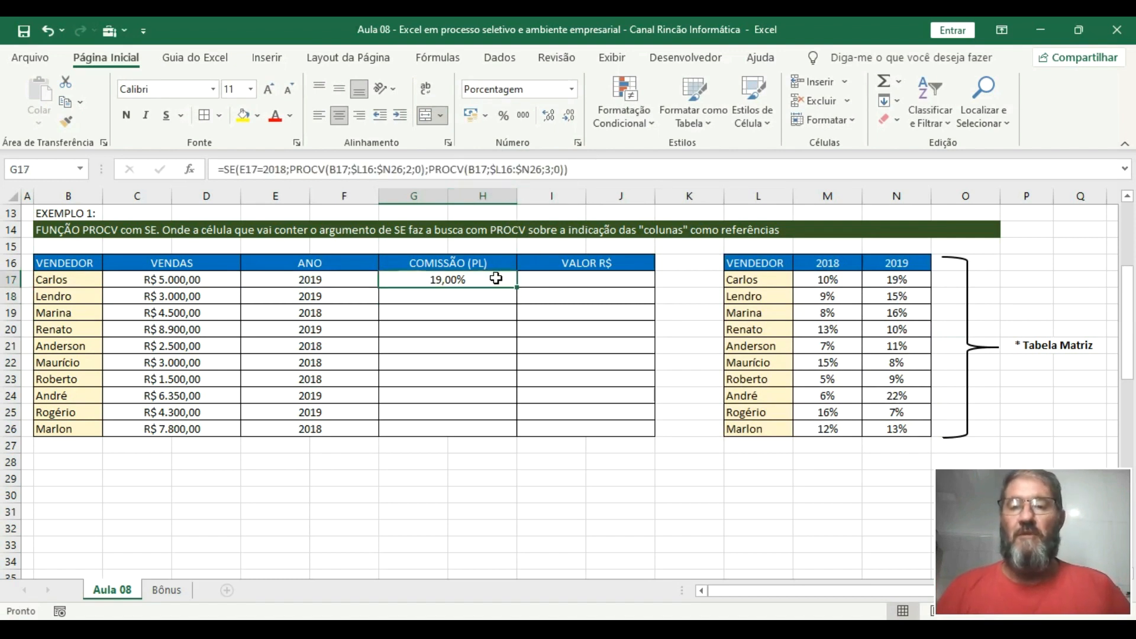
double_click(515, 287)
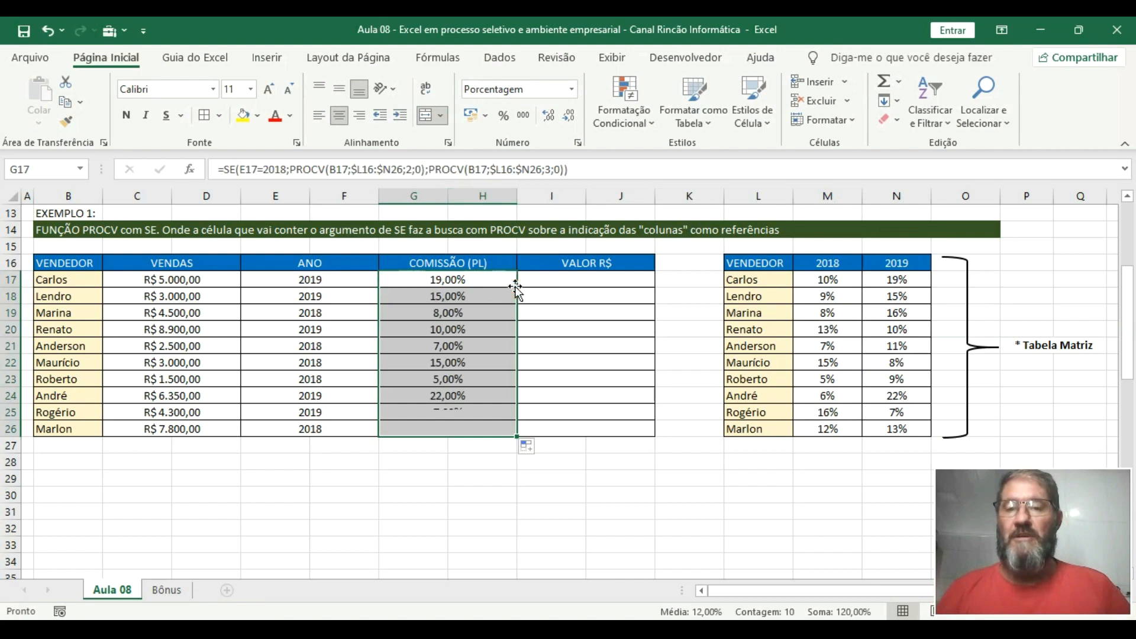
left_click(455, 299)
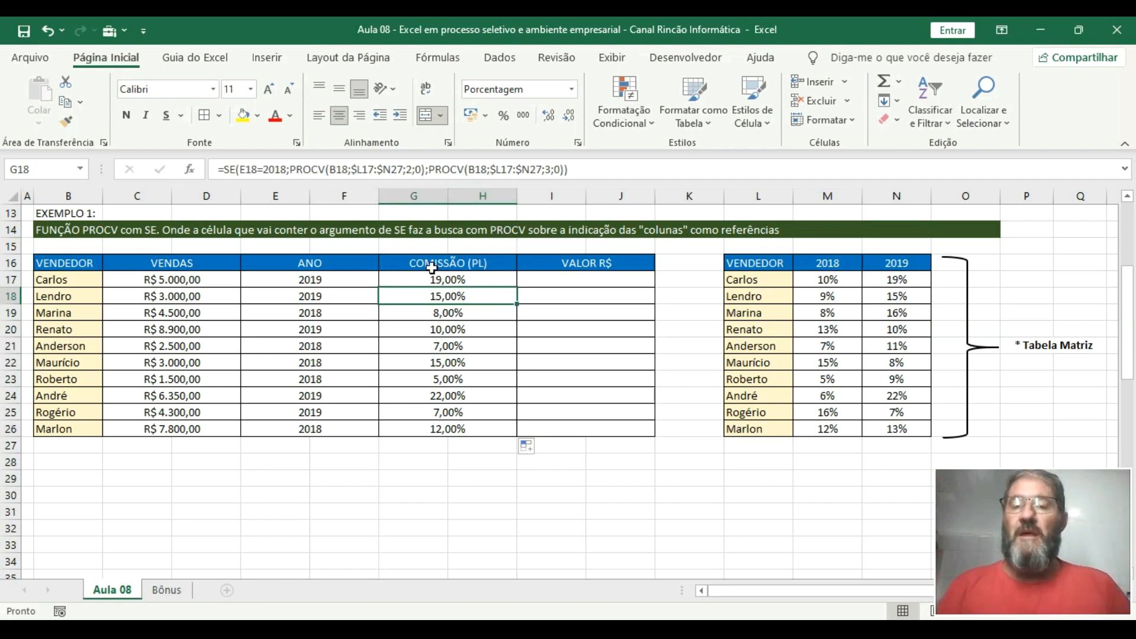
left_click_drag(757, 266, 896, 415)
left_click(489, 284)
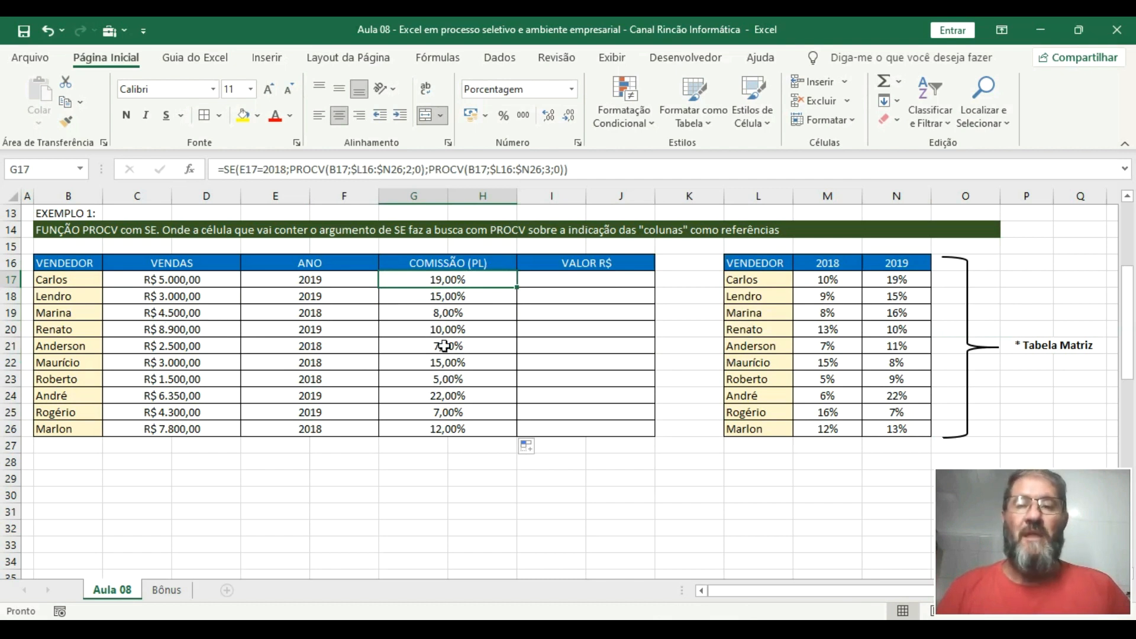
Enter the years 2018 in Q14 and 2019 in Q15 as a helper list and select the year cell E17.
left_click(366, 281)
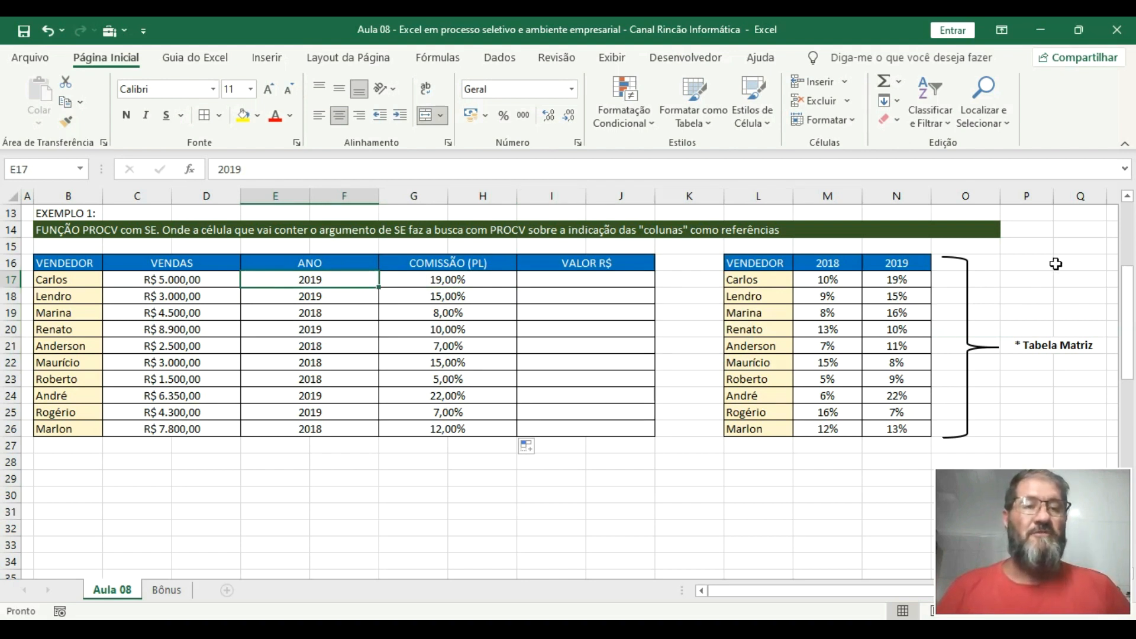
left_click(1066, 231)
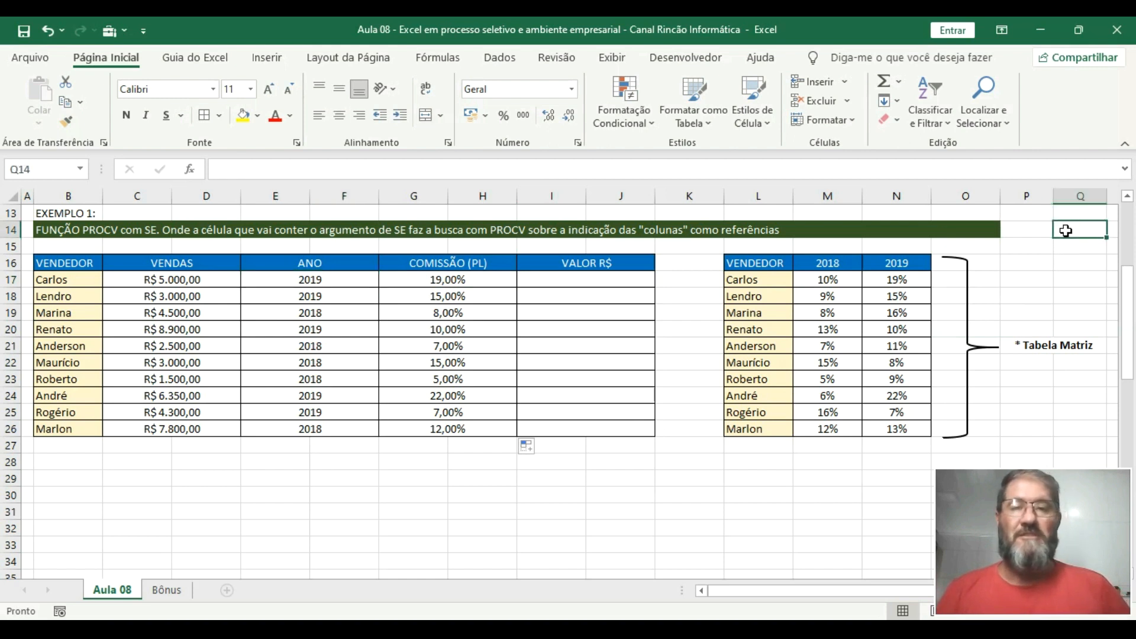
type("2018")
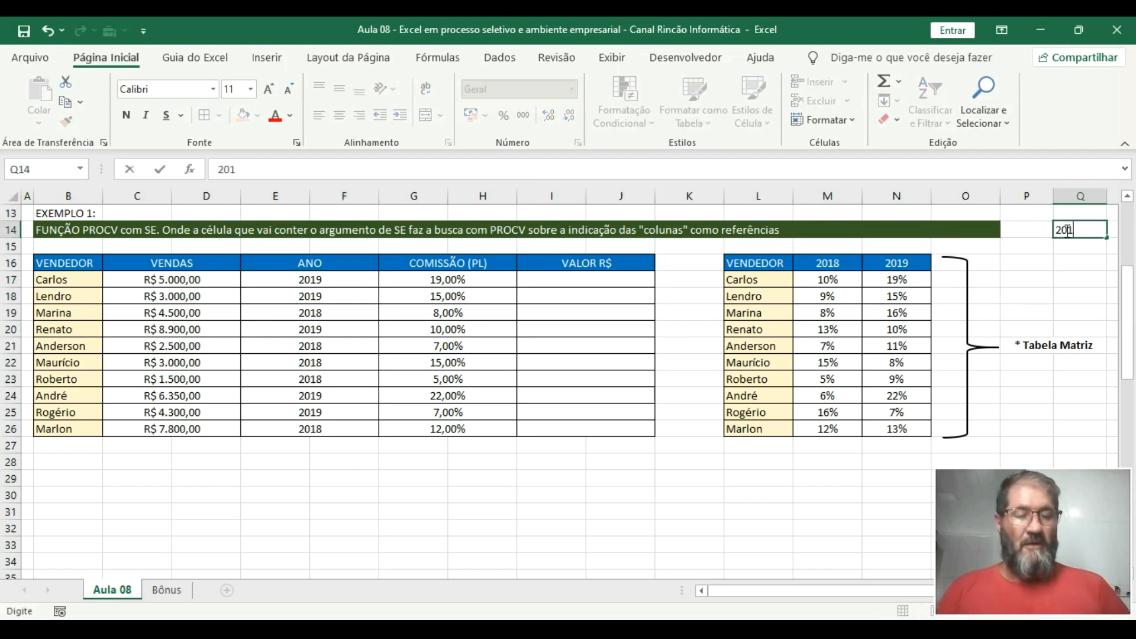
key("Return")
type("2019")
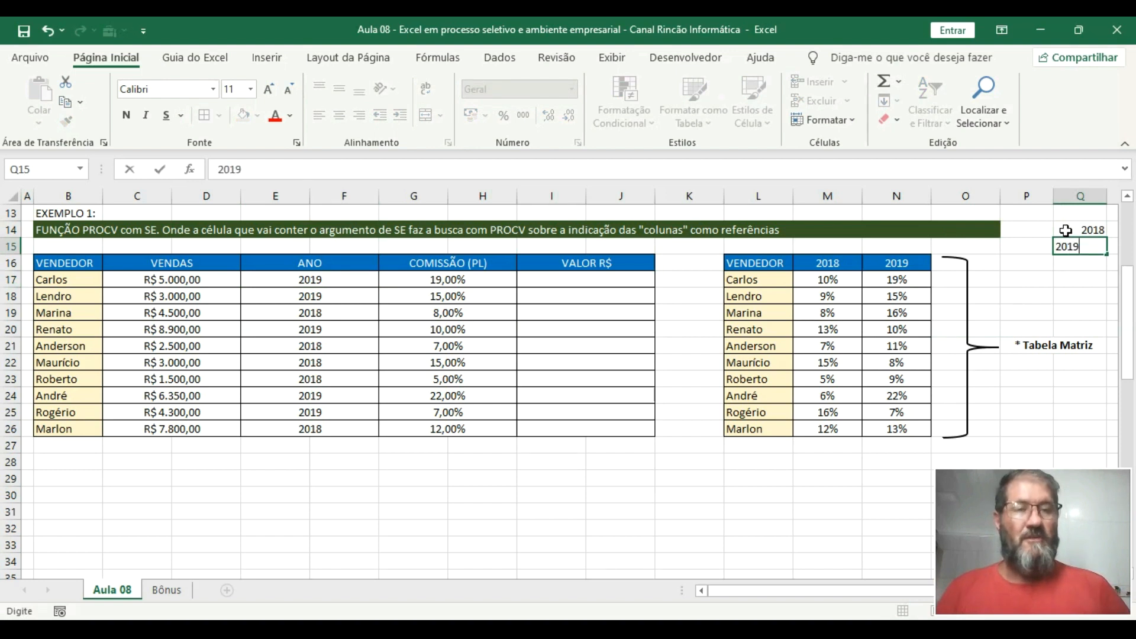
key("Return")
left_click_drag(1066, 231, 1066, 241)
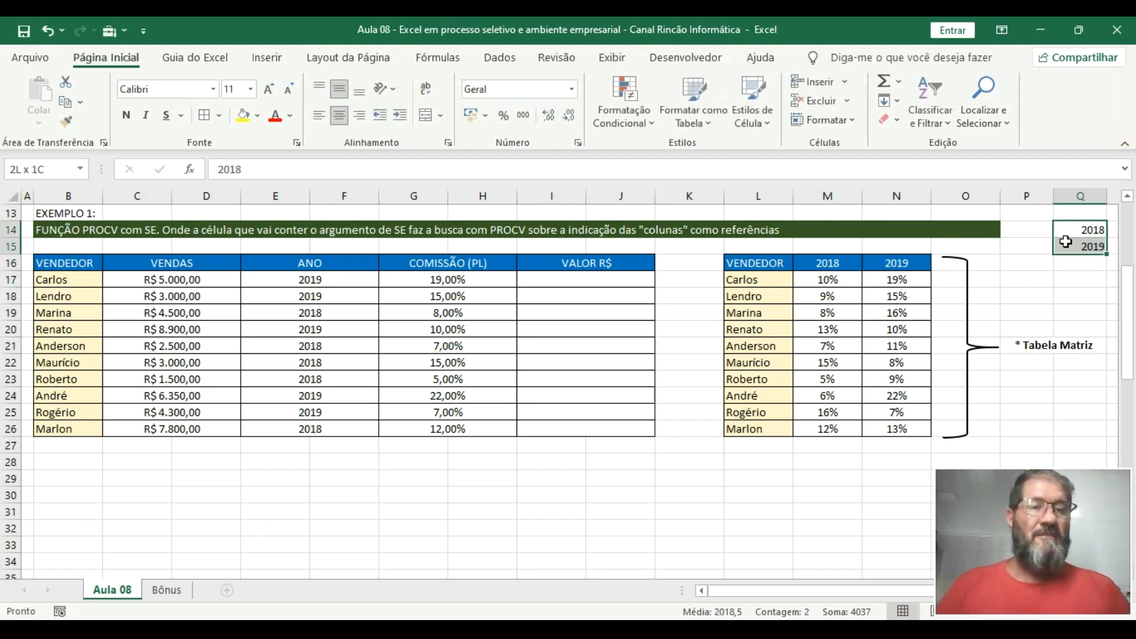
left_click(346, 277)
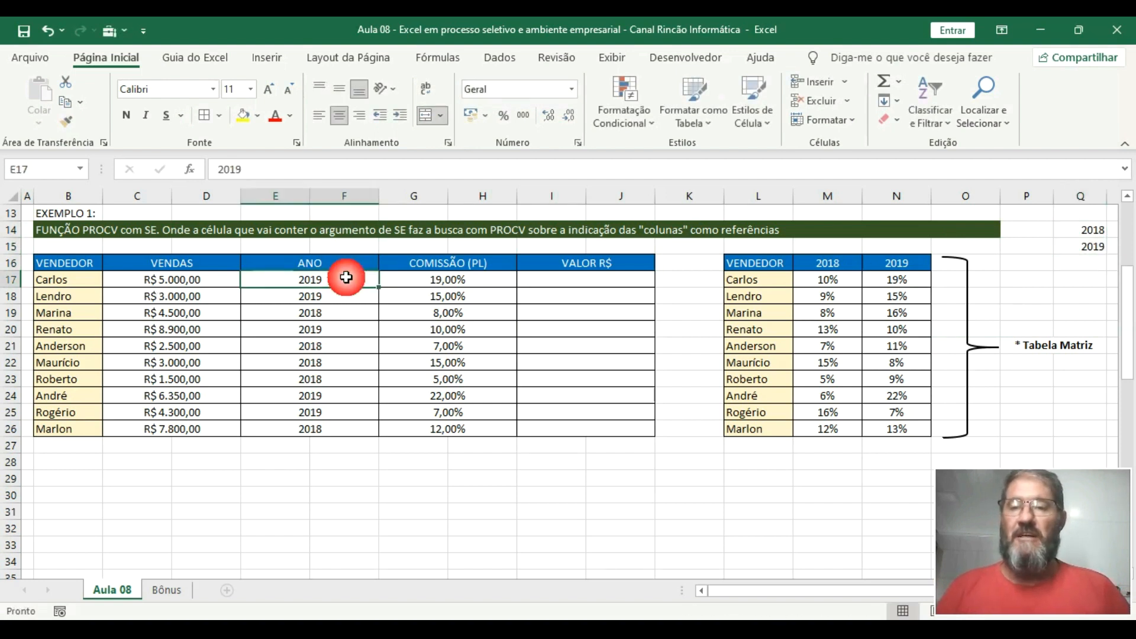
Add a list-type data validation to year cell E17, using =$Q$14:$Q$15 as the source.
left_click(499, 62)
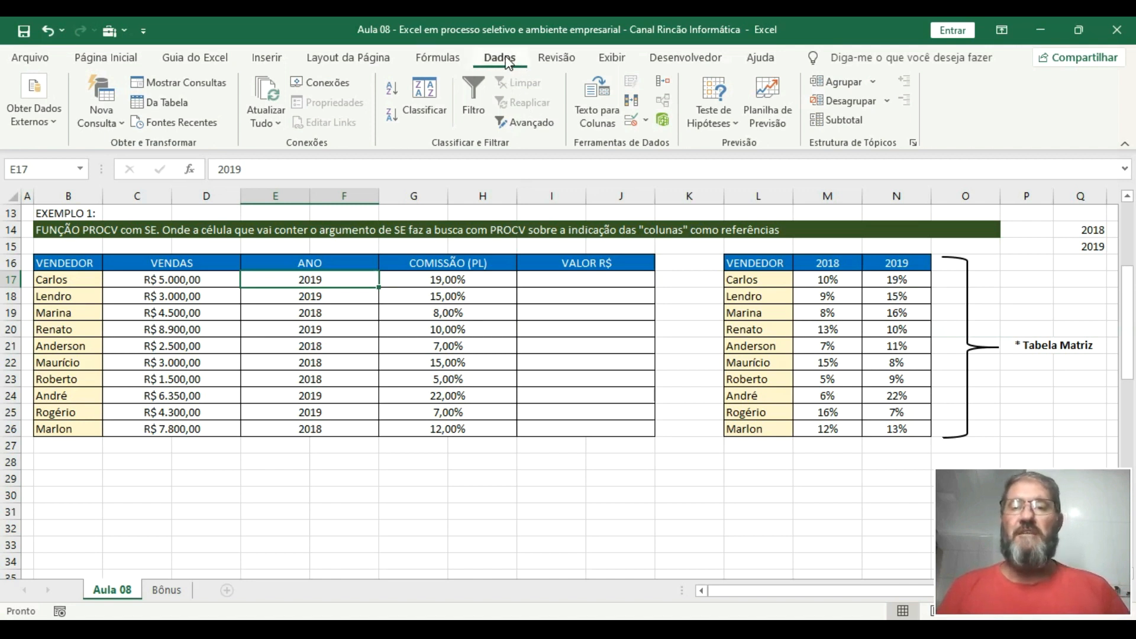
left_click(631, 121)
left_click(425, 228)
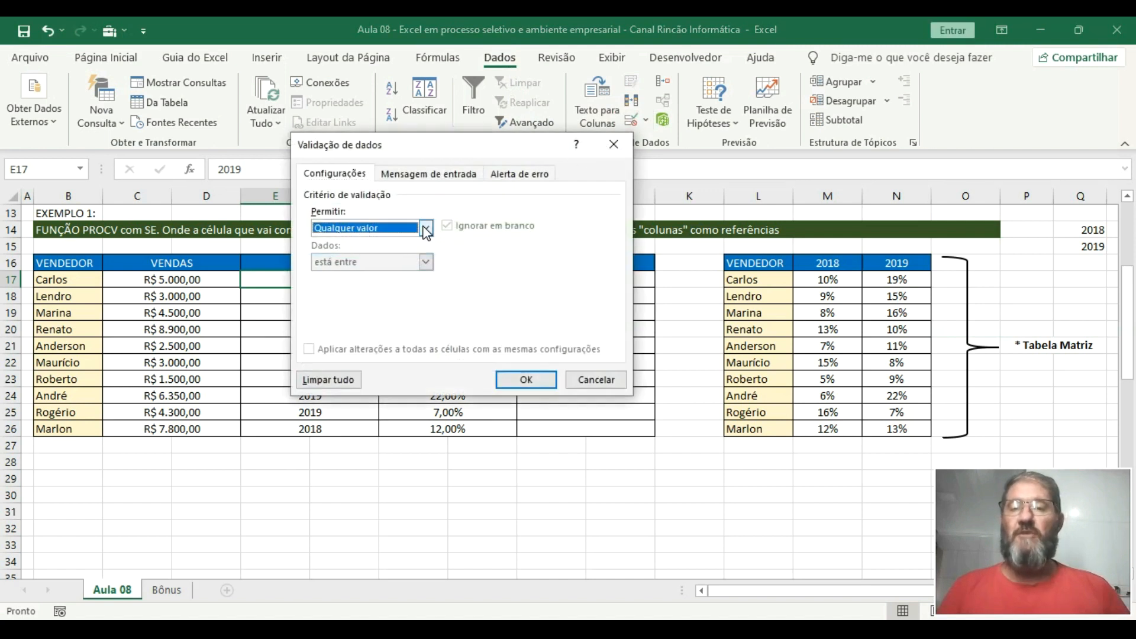
left_click(376, 275)
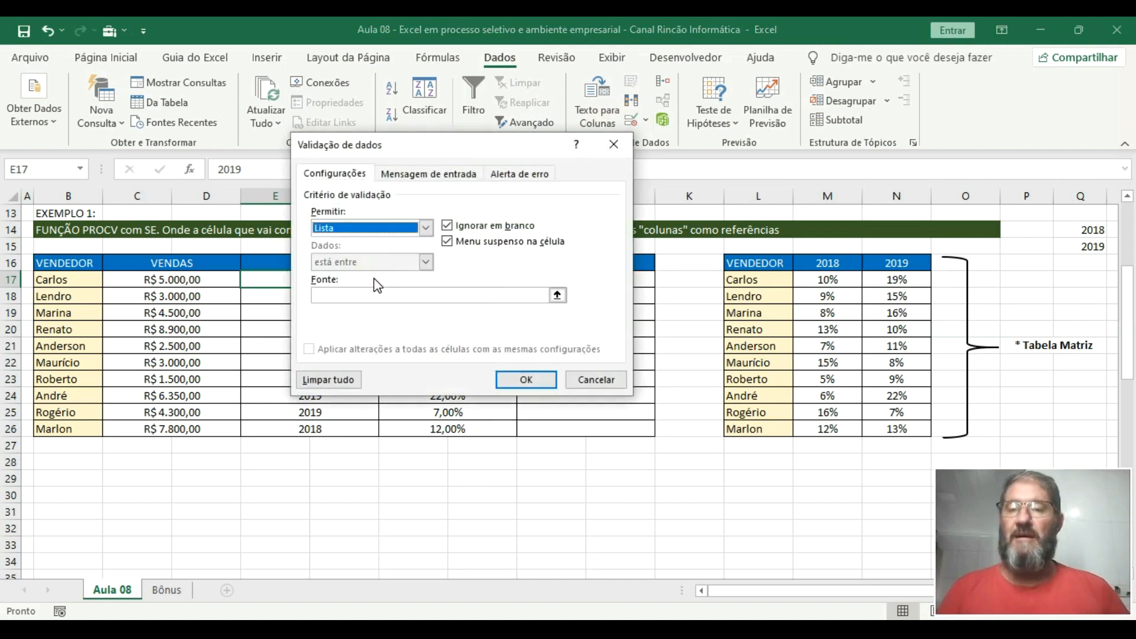
left_click(424, 296)
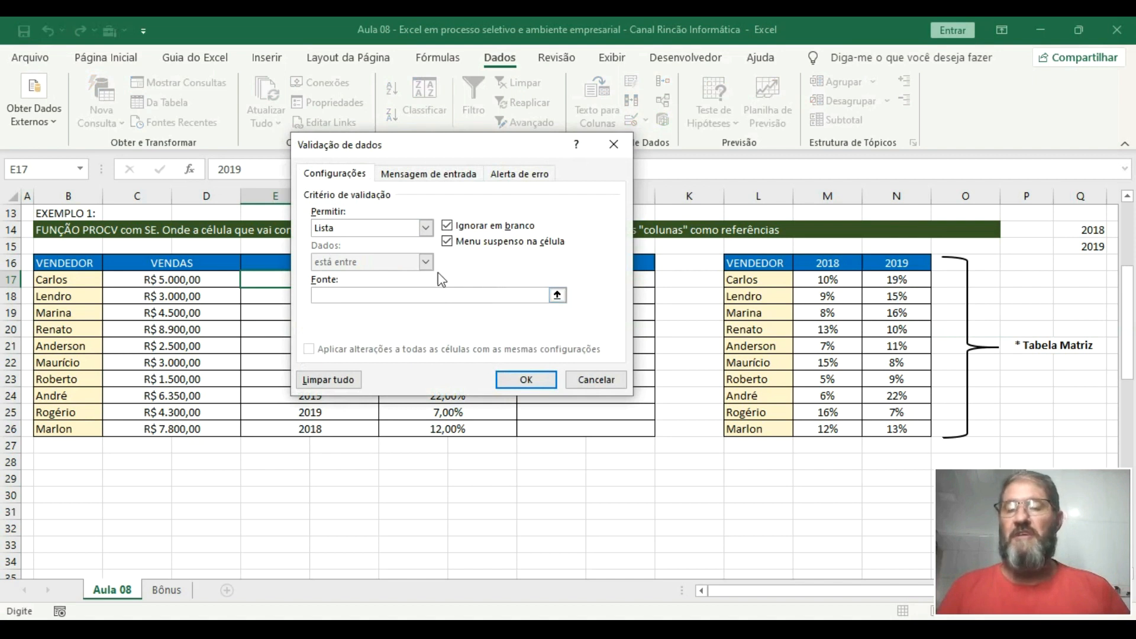
left_click_drag(1092, 230, 1092, 244)
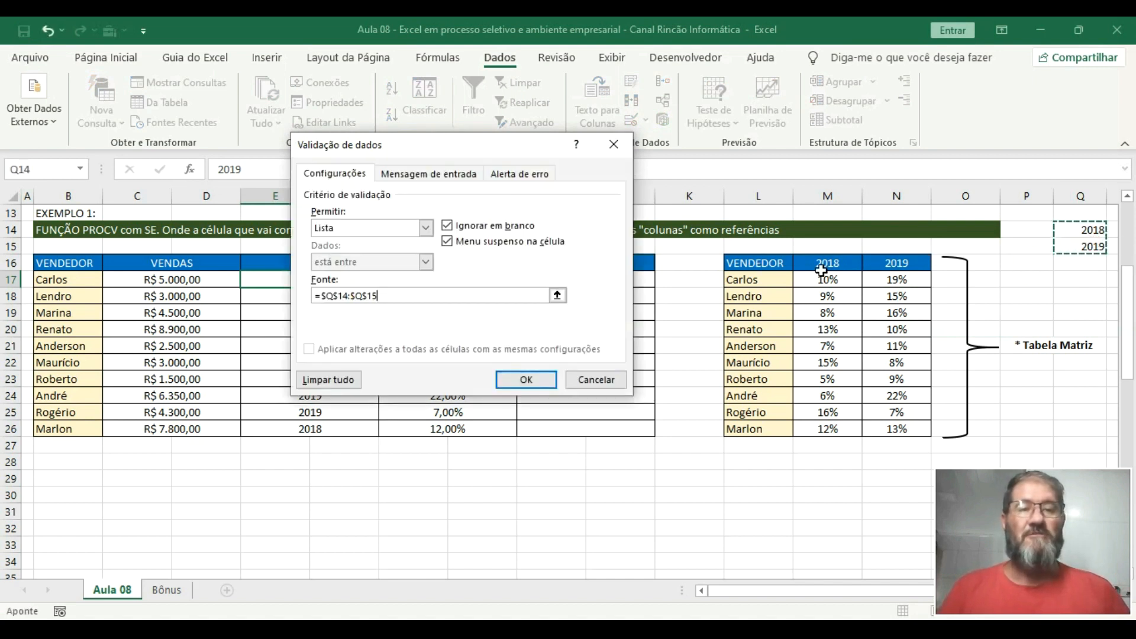
left_click(515, 376)
Test the year list in E17 by switching between 2018 and 2019, finishing on 2019.
left_click(386, 279)
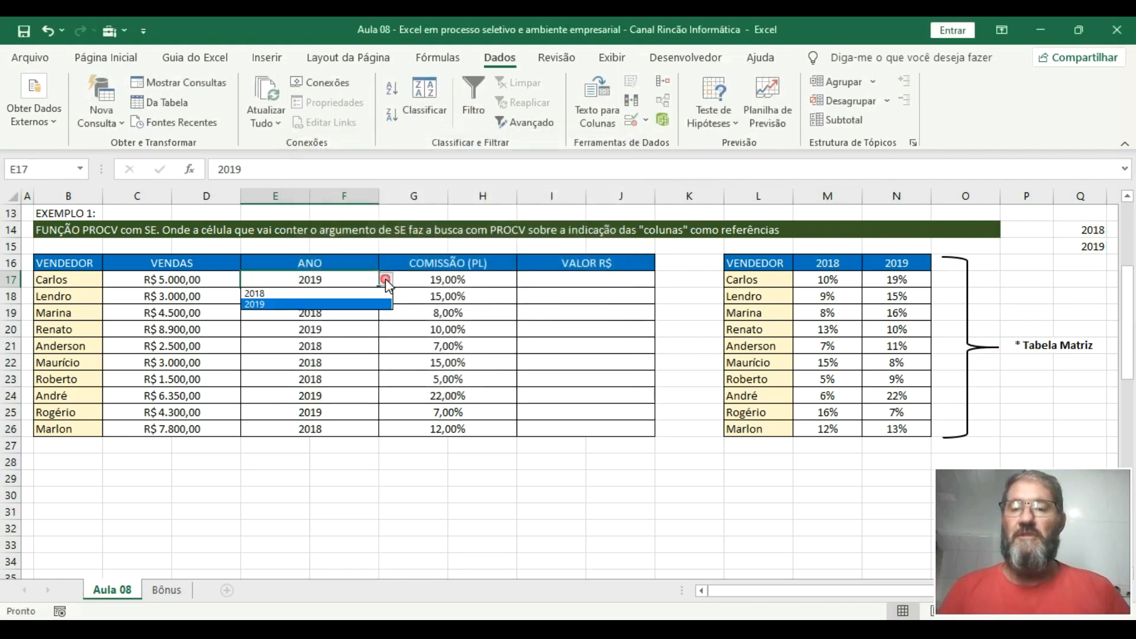
left_click(362, 294)
left_click(385, 279)
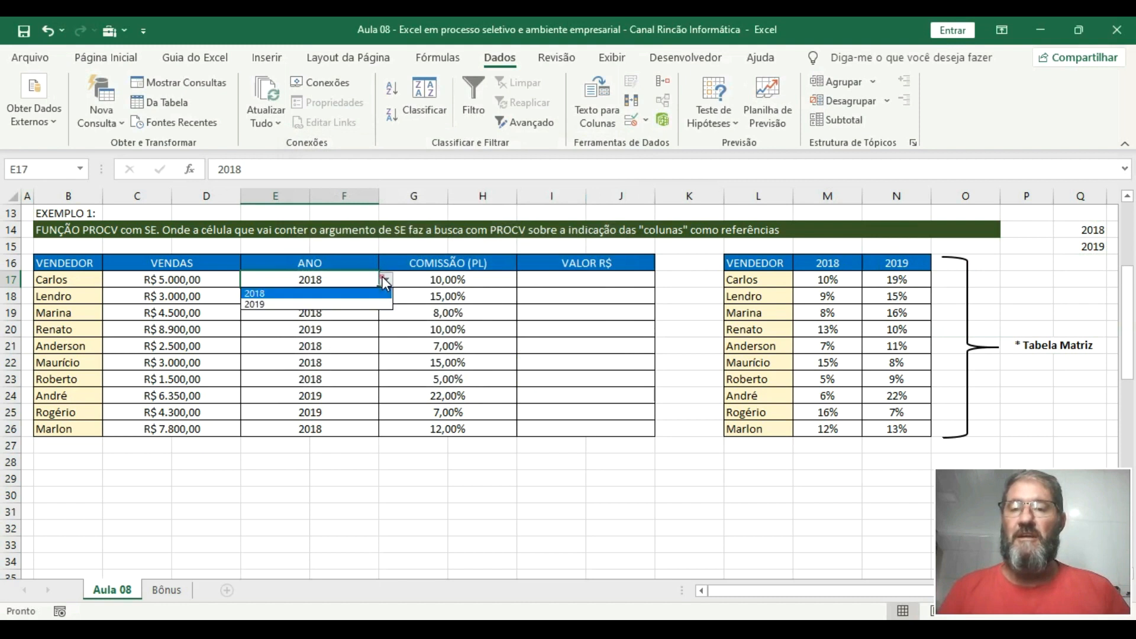
left_click(349, 305)
left_click(385, 279)
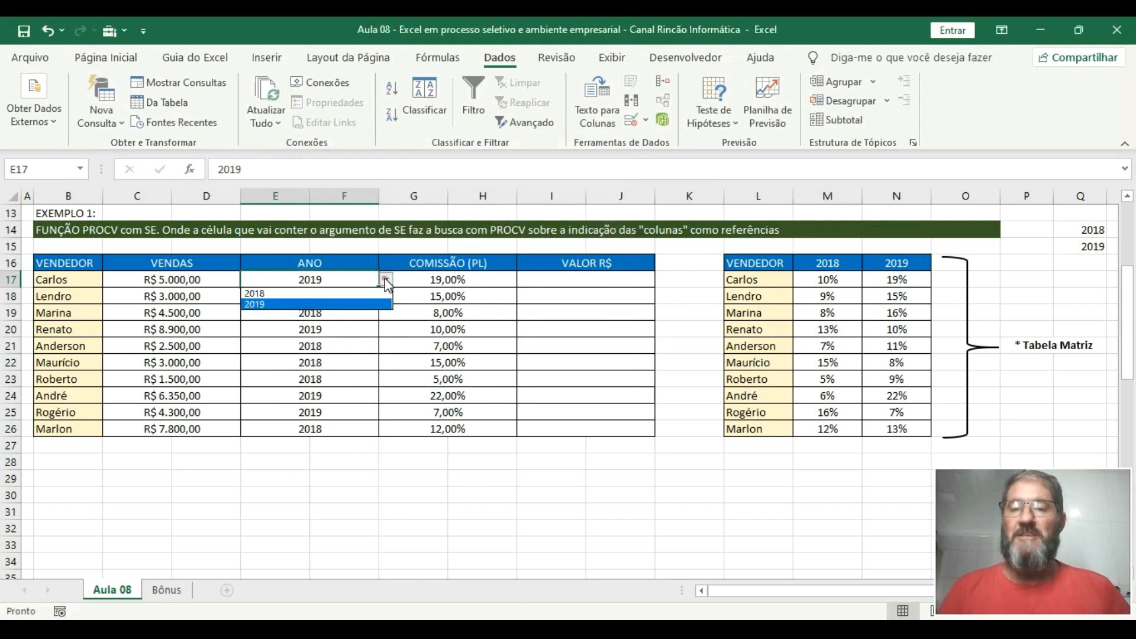
left_click(350, 296)
left_click(385, 279)
left_click(352, 303)
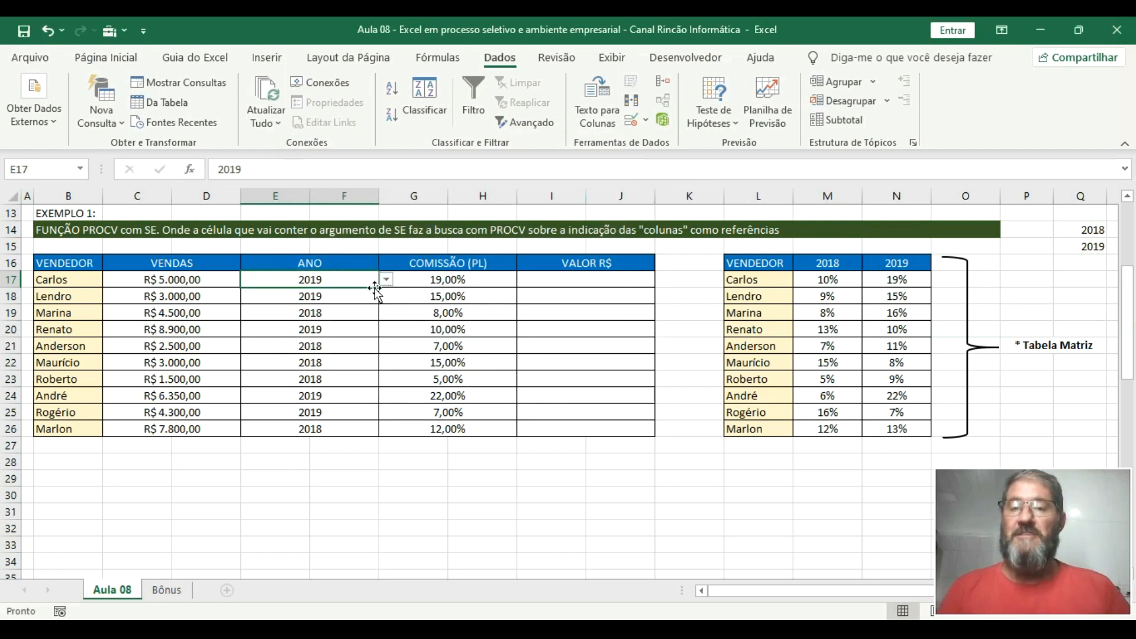
Apply list-type data validation to the remaining year cells E18 to E26, with =$Q$14:$Q$15 as the source.
left_click_drag(371, 293, 363, 427)
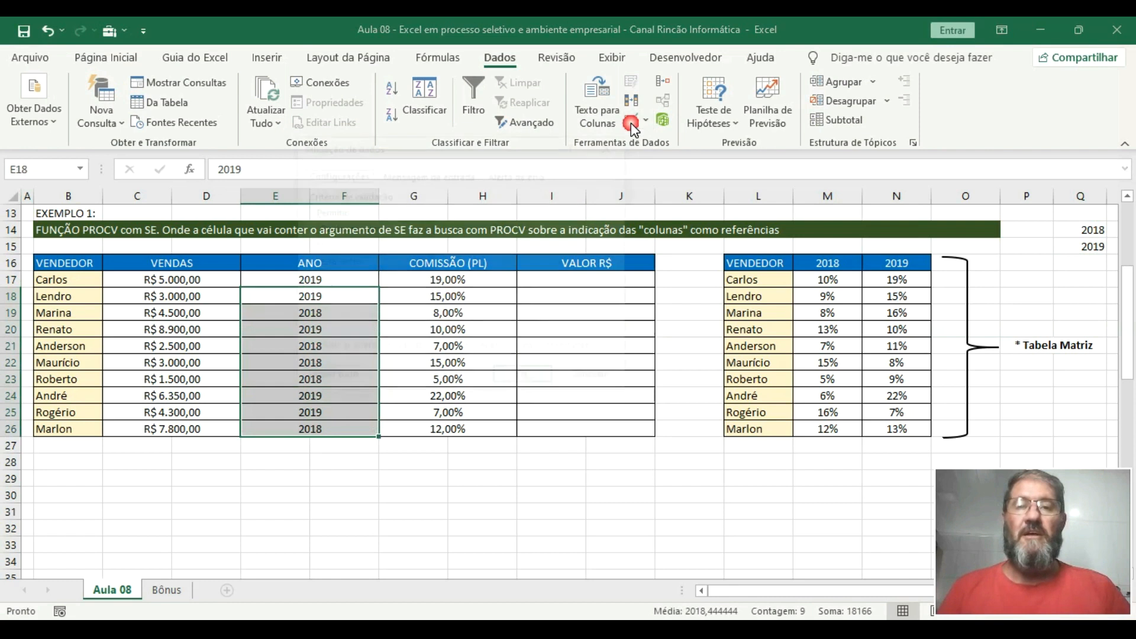
left_click(632, 124)
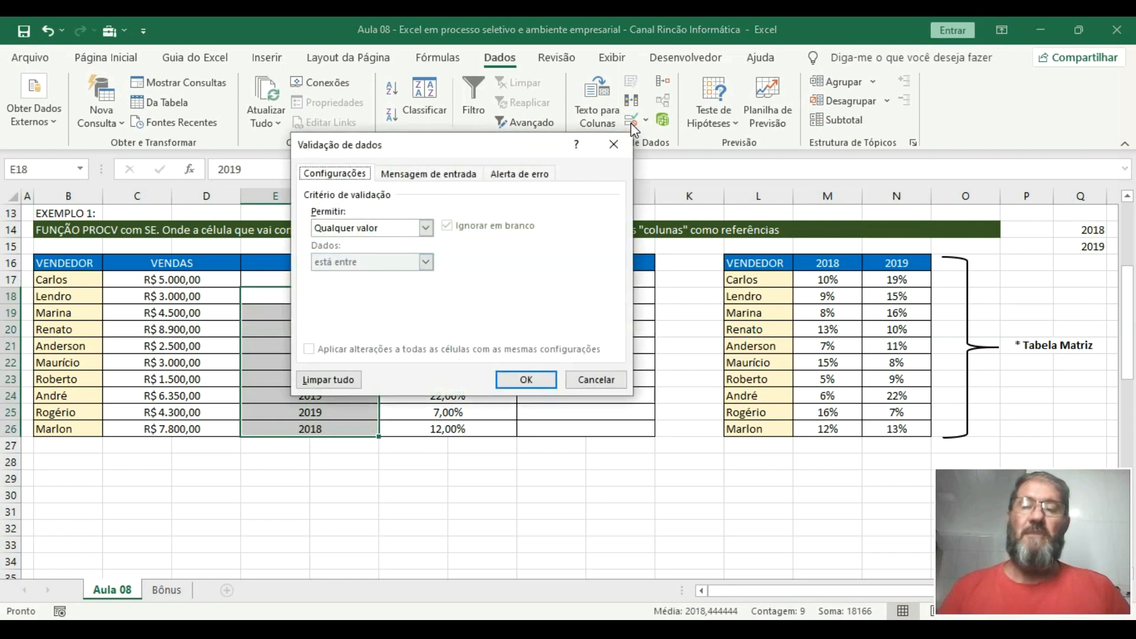
left_click(426, 228)
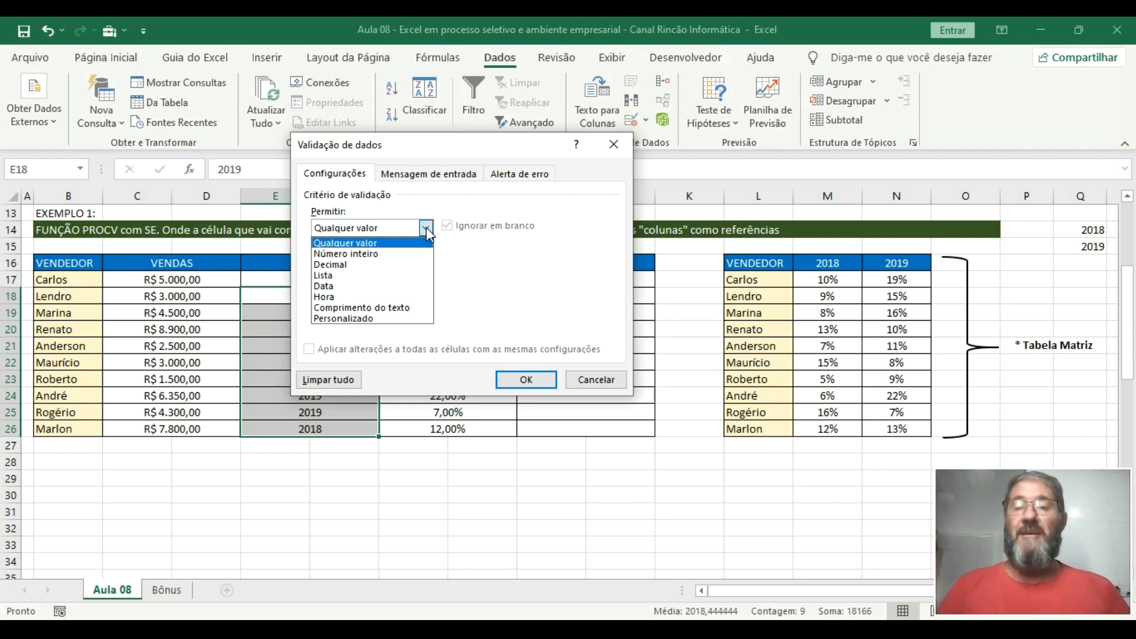
left_click(367, 276)
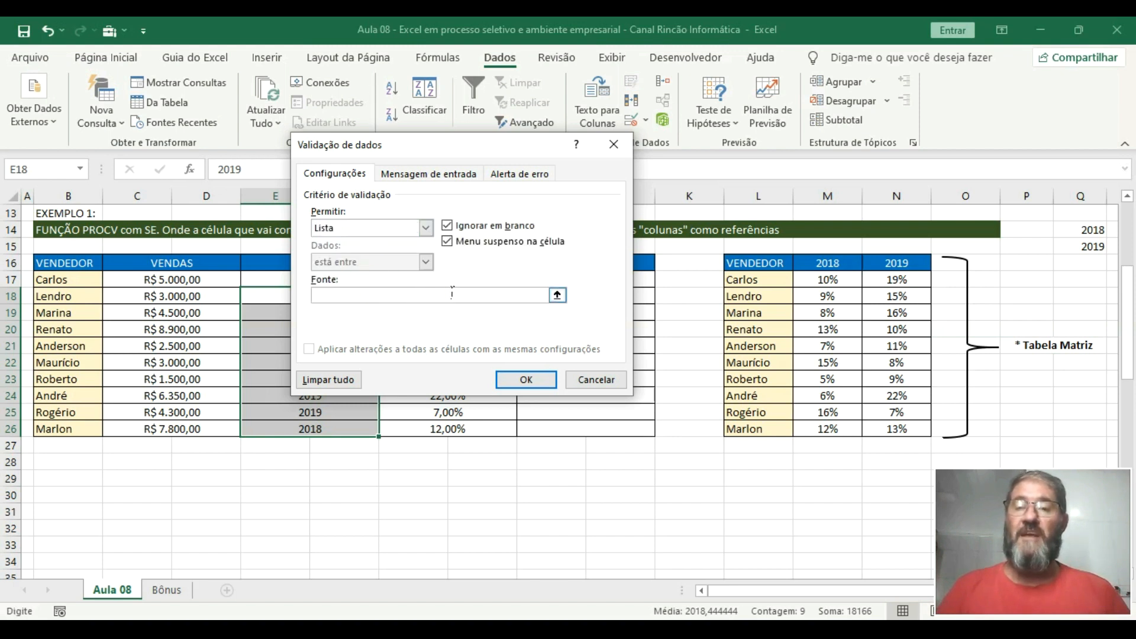
left_click_drag(1081, 231, 1089, 248)
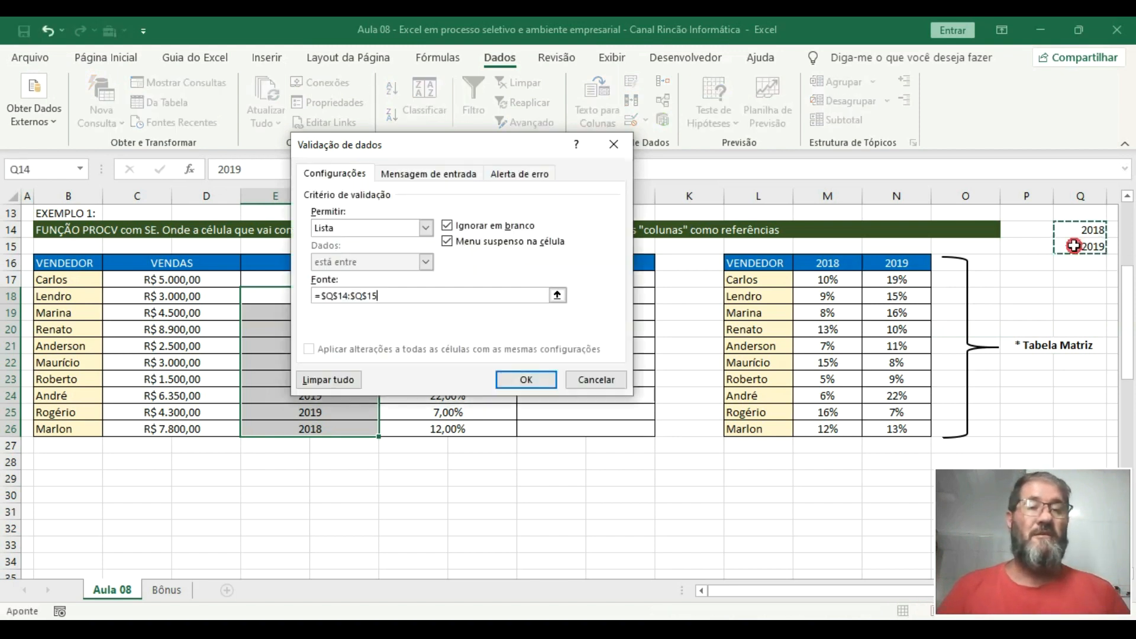
left_click(510, 385)
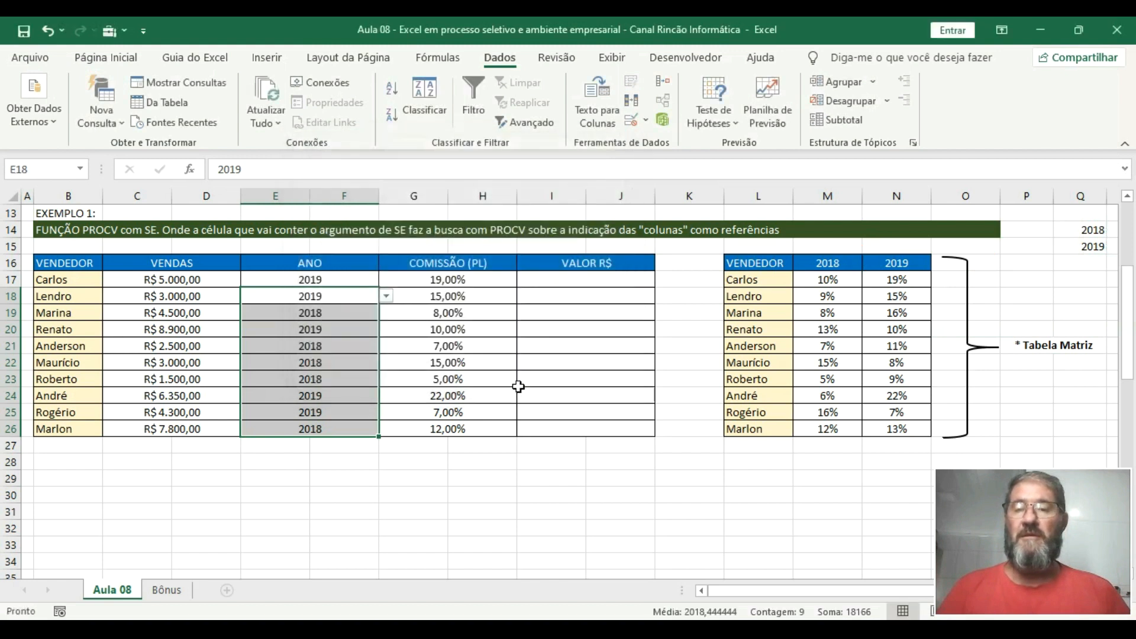
left_click(435, 462)
Test the year list in E21 by choosing 2019 and returning it to 2018.
left_click(357, 346)
left_click(385, 346)
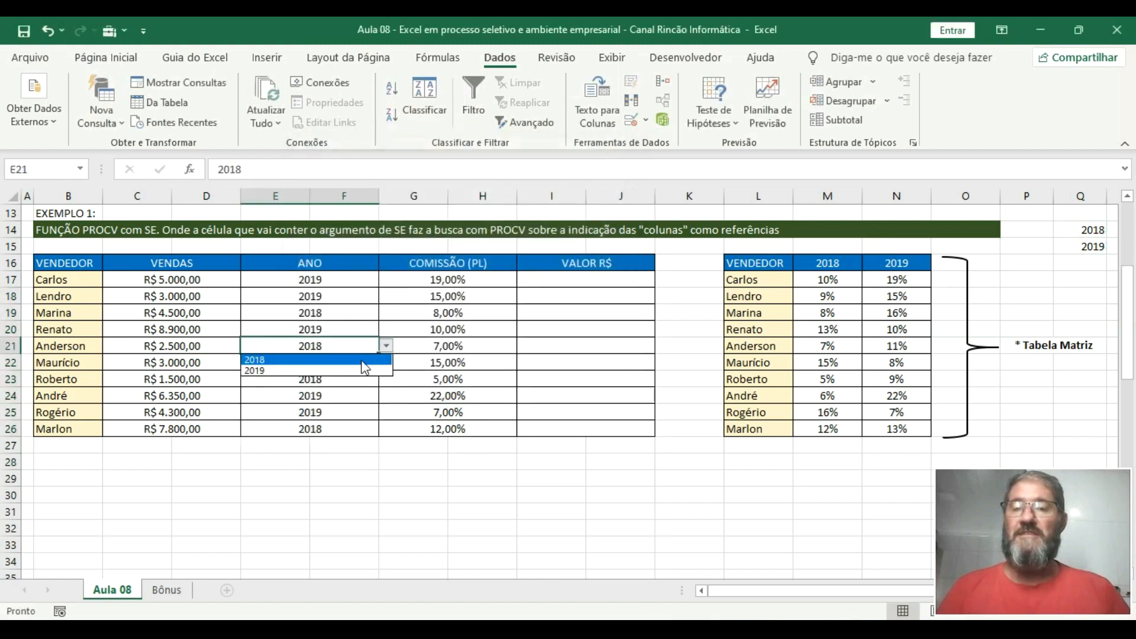
left_click(359, 371)
left_click(385, 346)
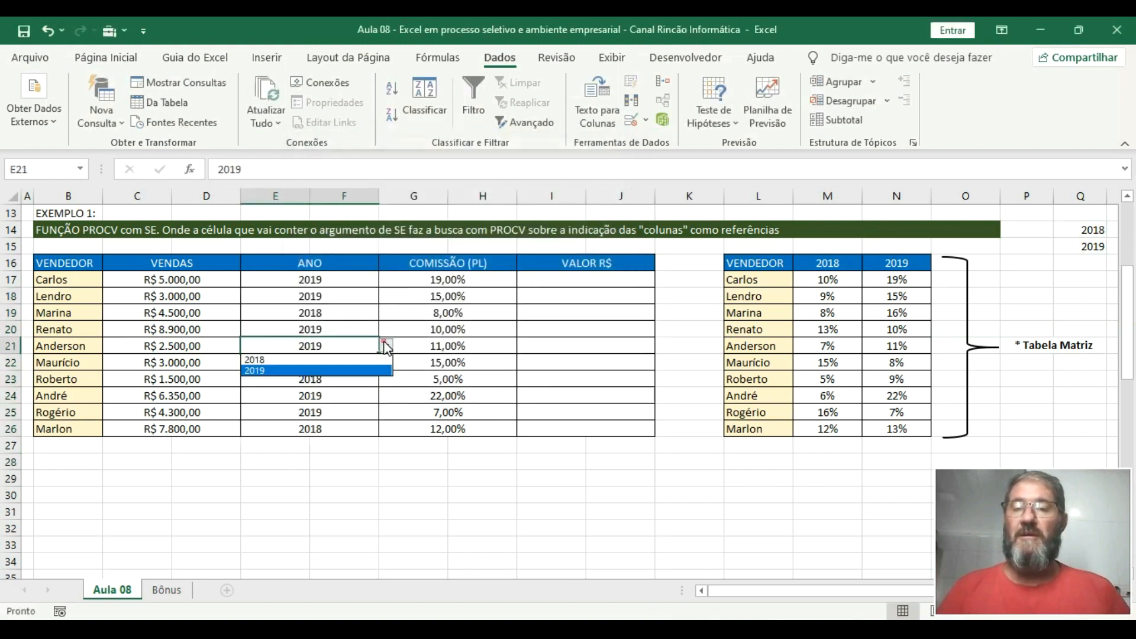
left_click(355, 360)
Review the commission formula in G17 and choose 2018 from the year list in E17.
left_click(372, 278)
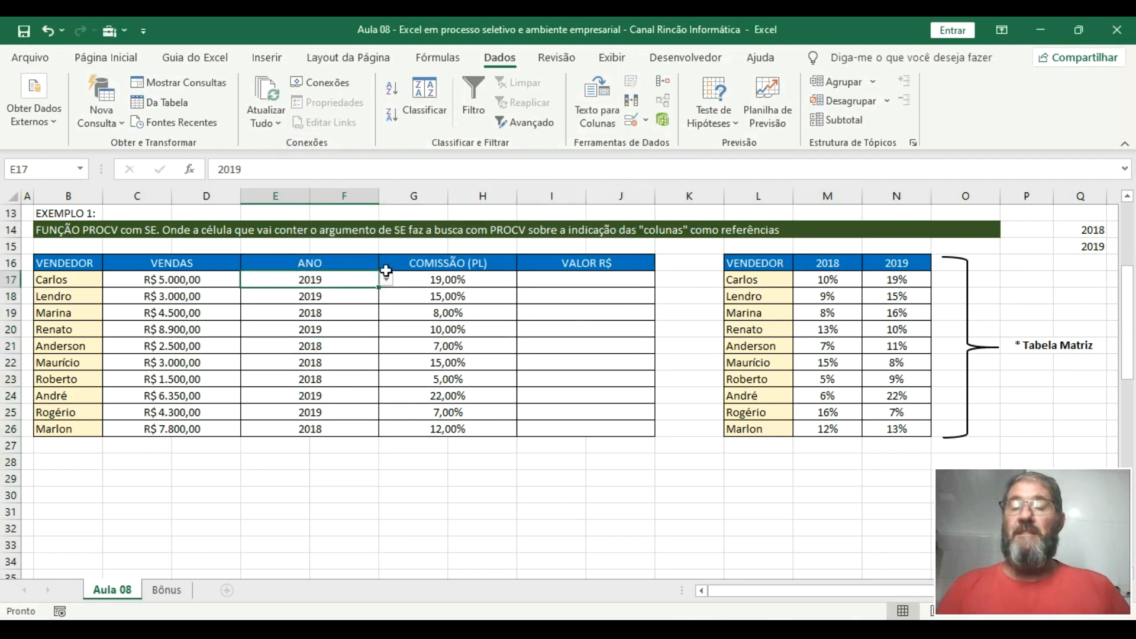
left_click(465, 286)
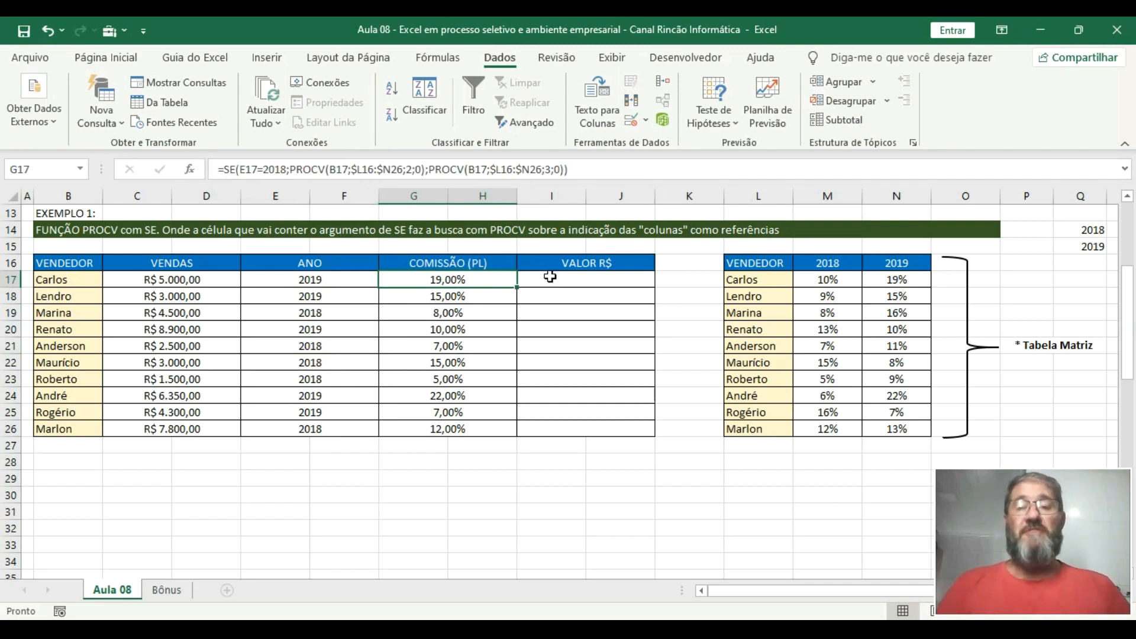
left_click(355, 275)
left_click(386, 281)
left_click(368, 293)
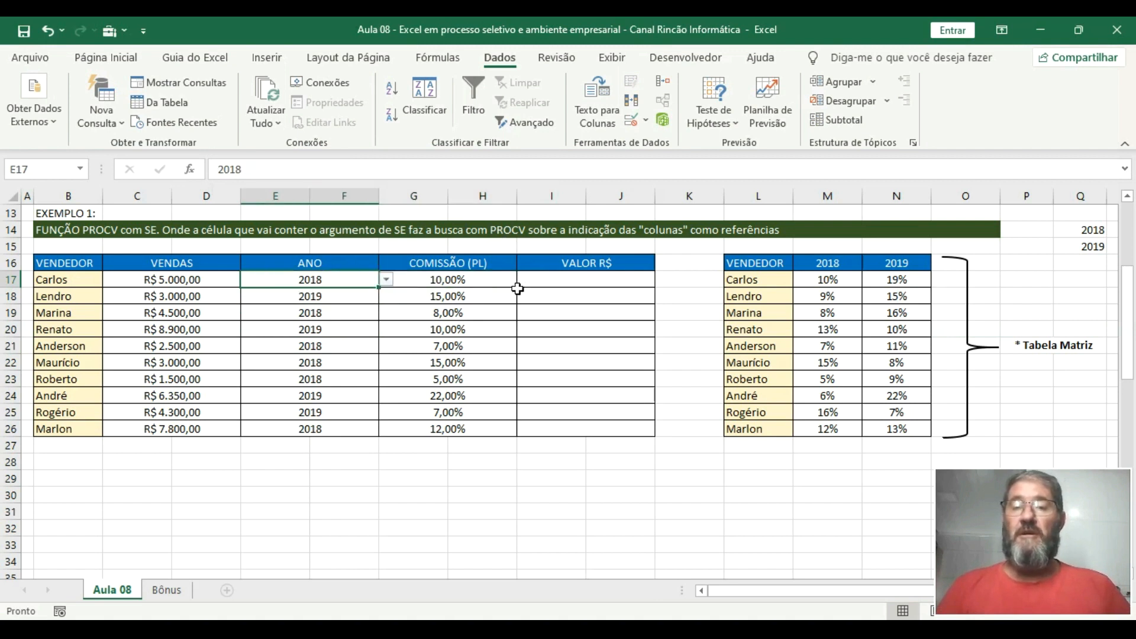
Enter =C17*G17 in I17 to calculate the commission value and fill it down to I26.
left_click(546, 278)
type("=")
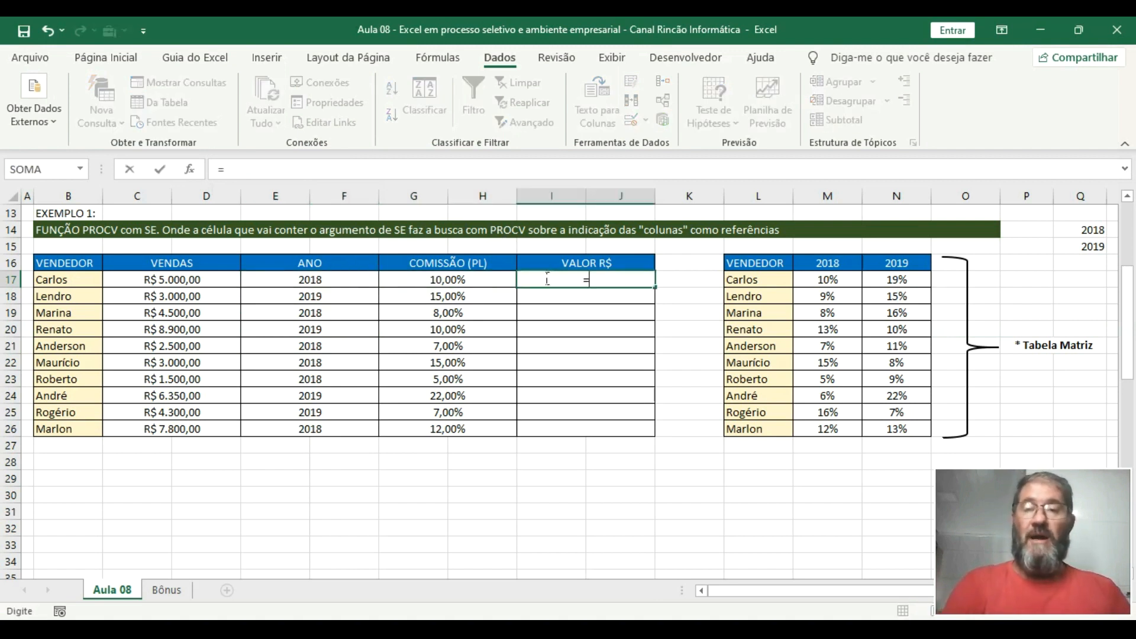
left_click(212, 277)
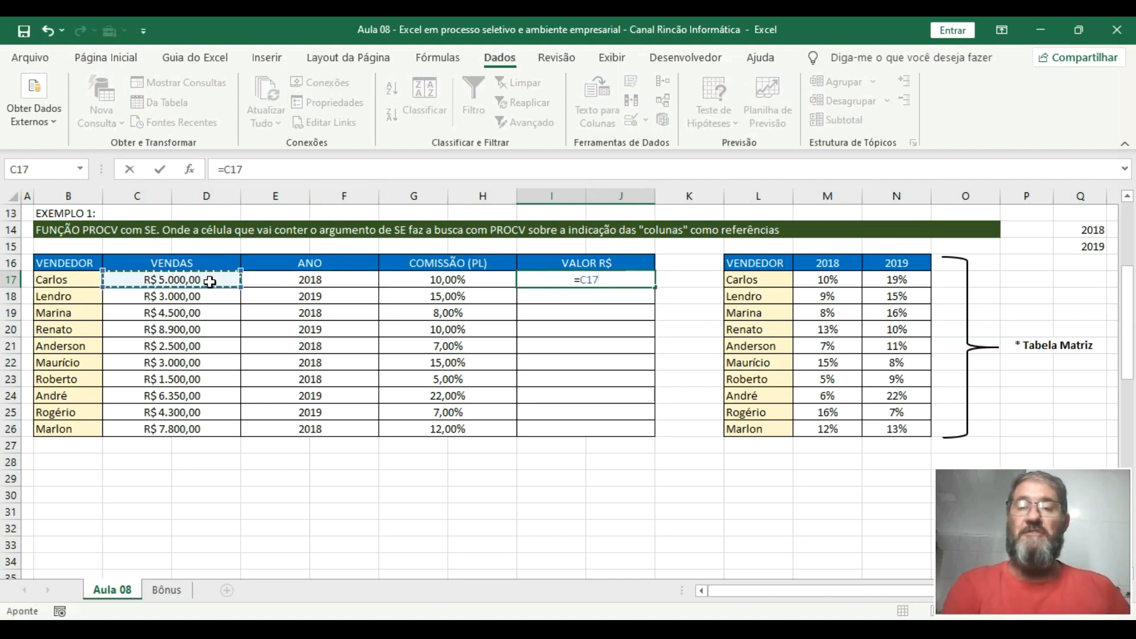
type("*")
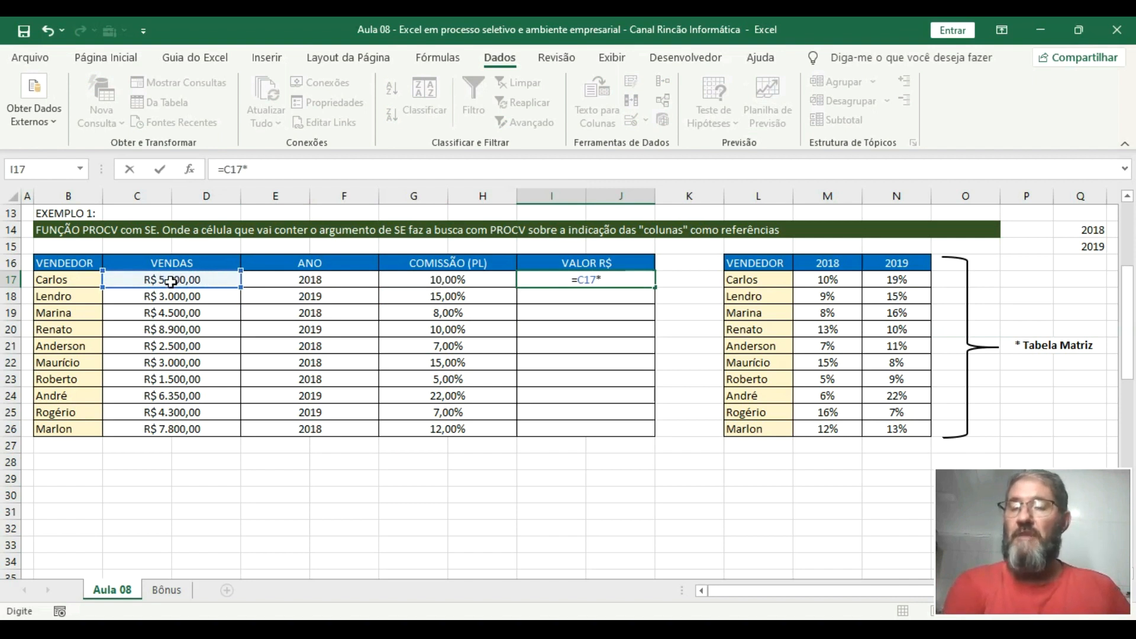
left_click(413, 282)
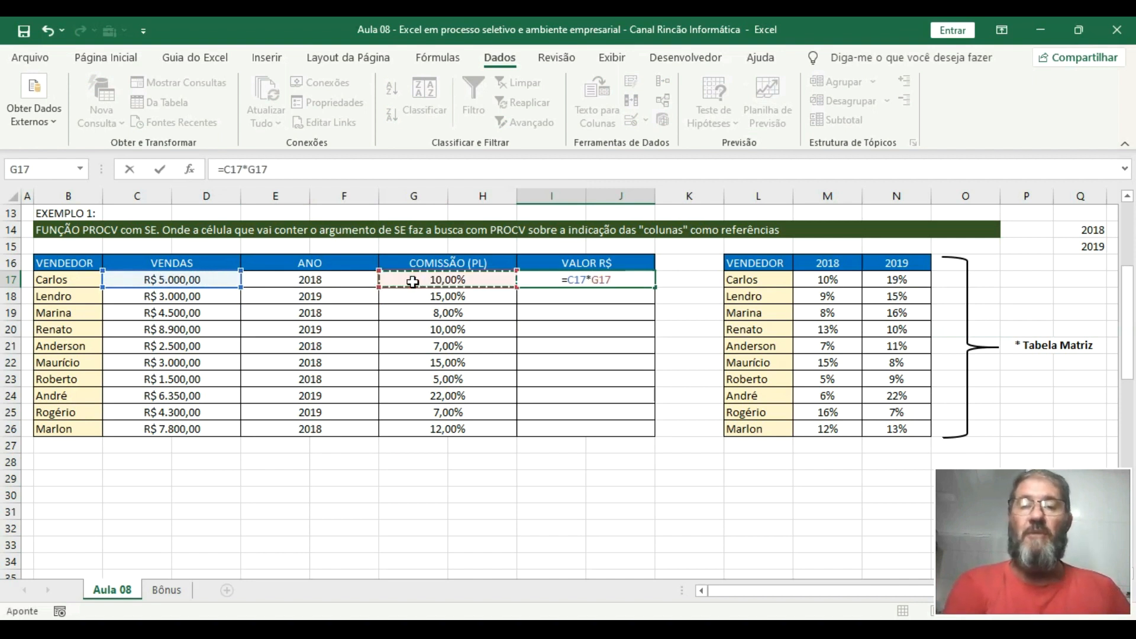
key("Return")
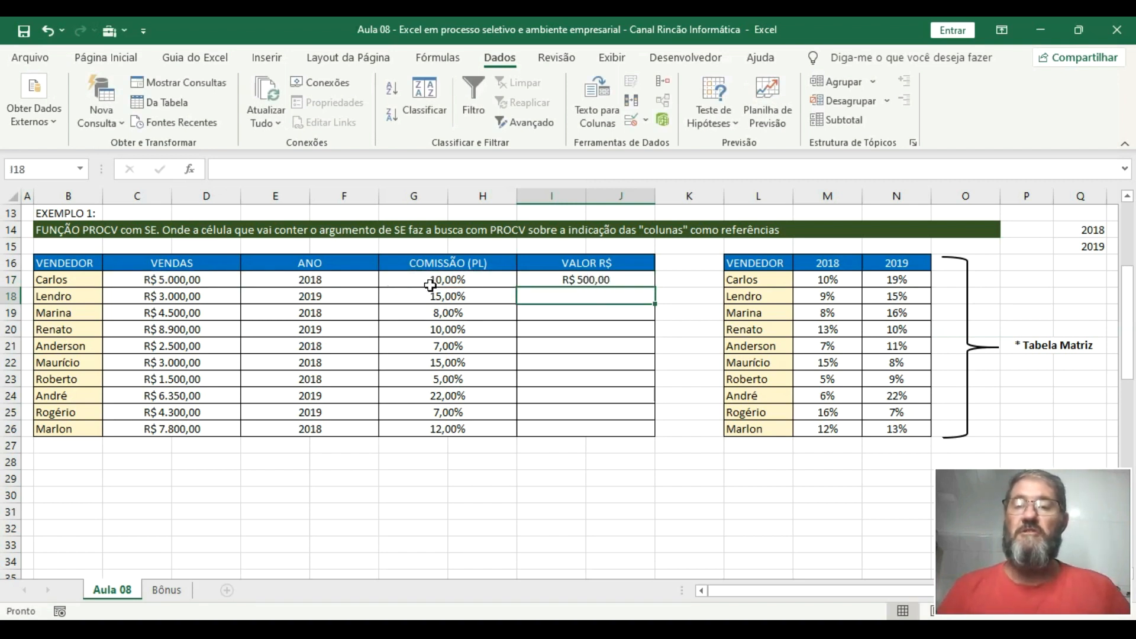
left_click(610, 277)
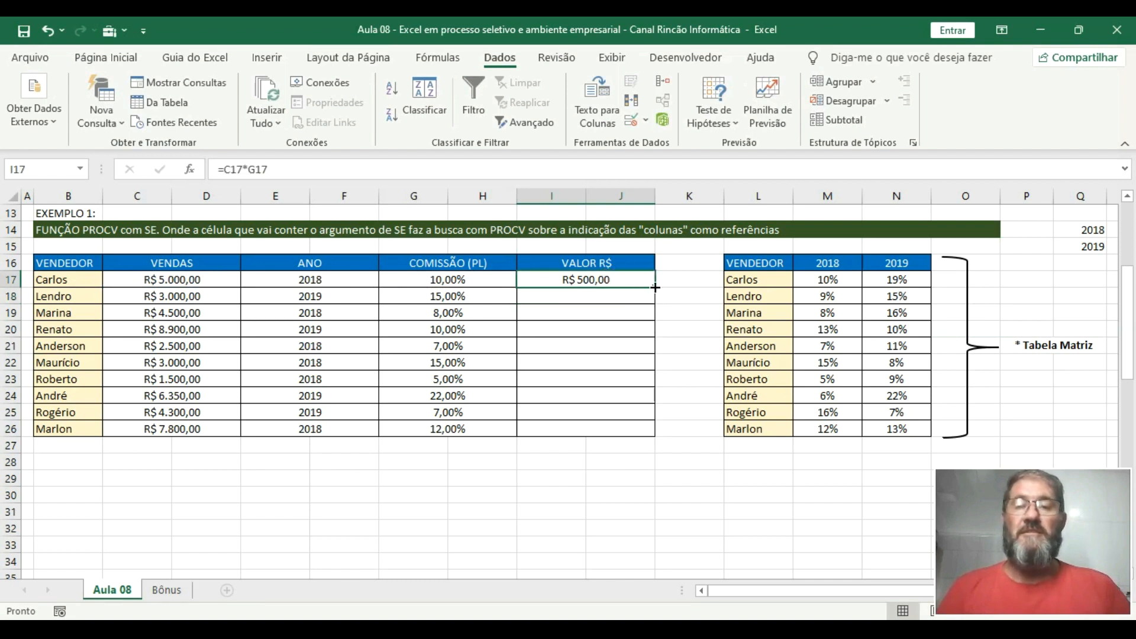
double_click(656, 288)
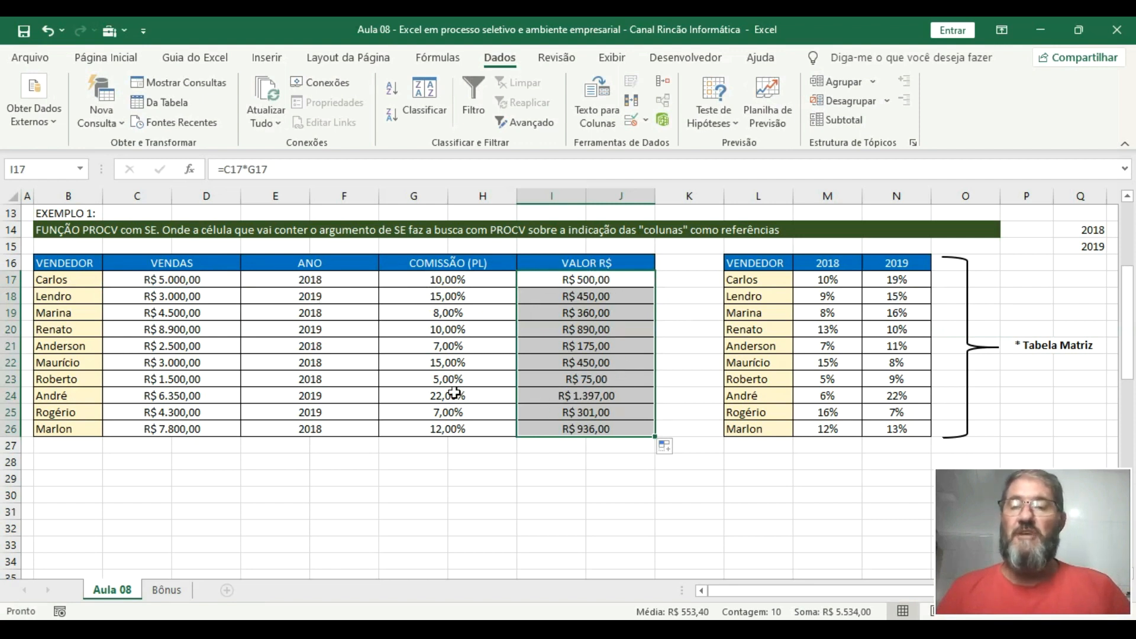
Choose 2019 from the year list in E17 and check the commission value in I17.
left_click(366, 283)
left_click(386, 283)
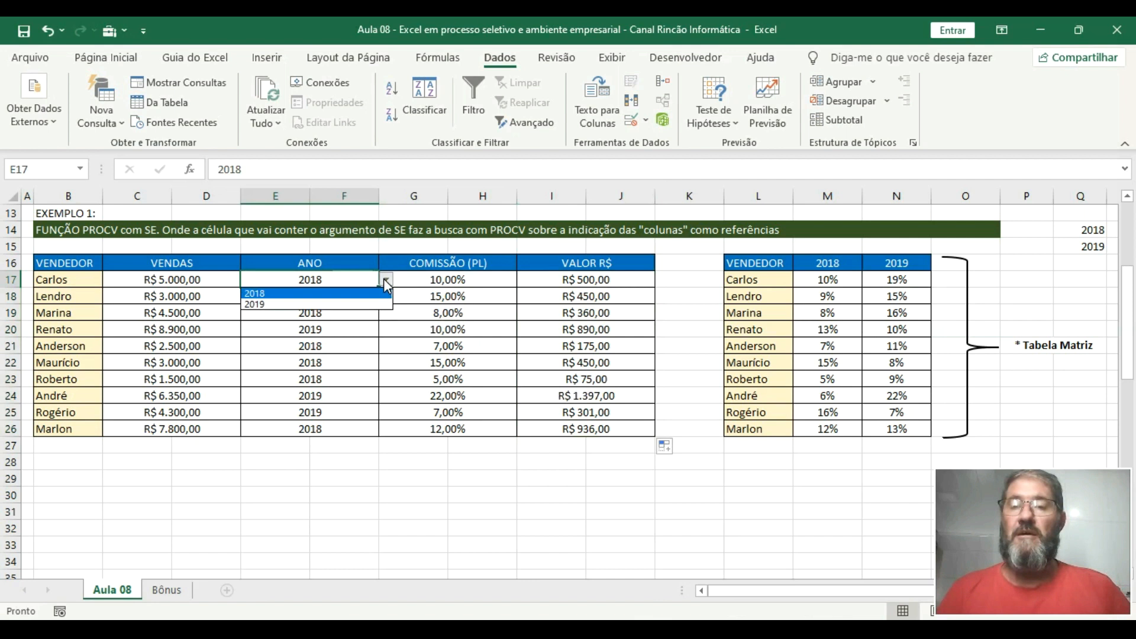
left_click(364, 305)
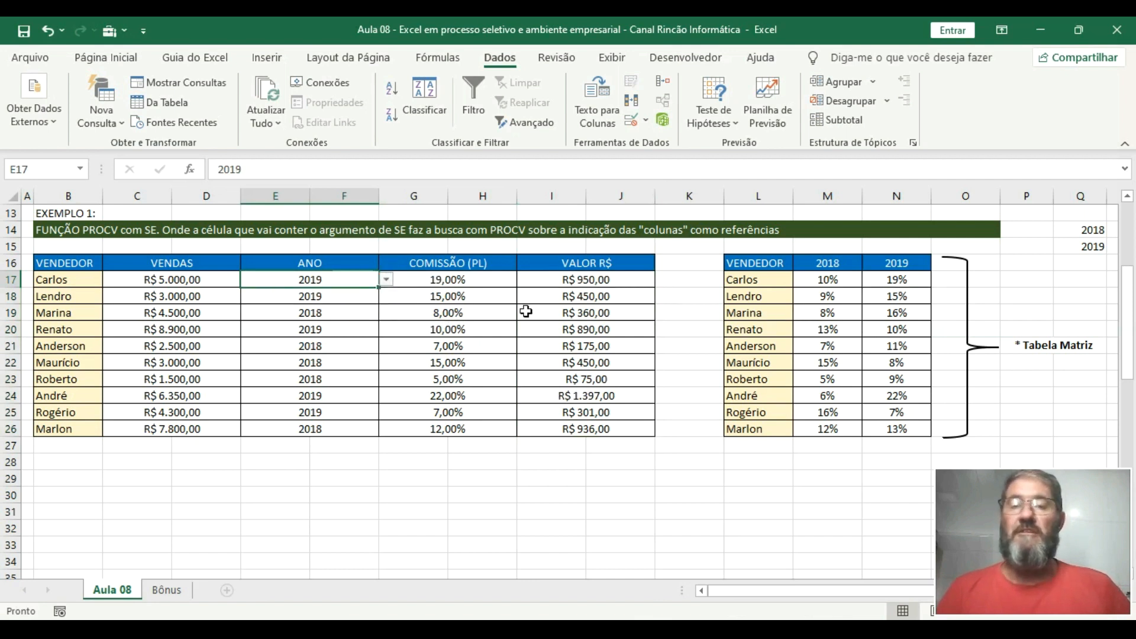
left_click(600, 281)
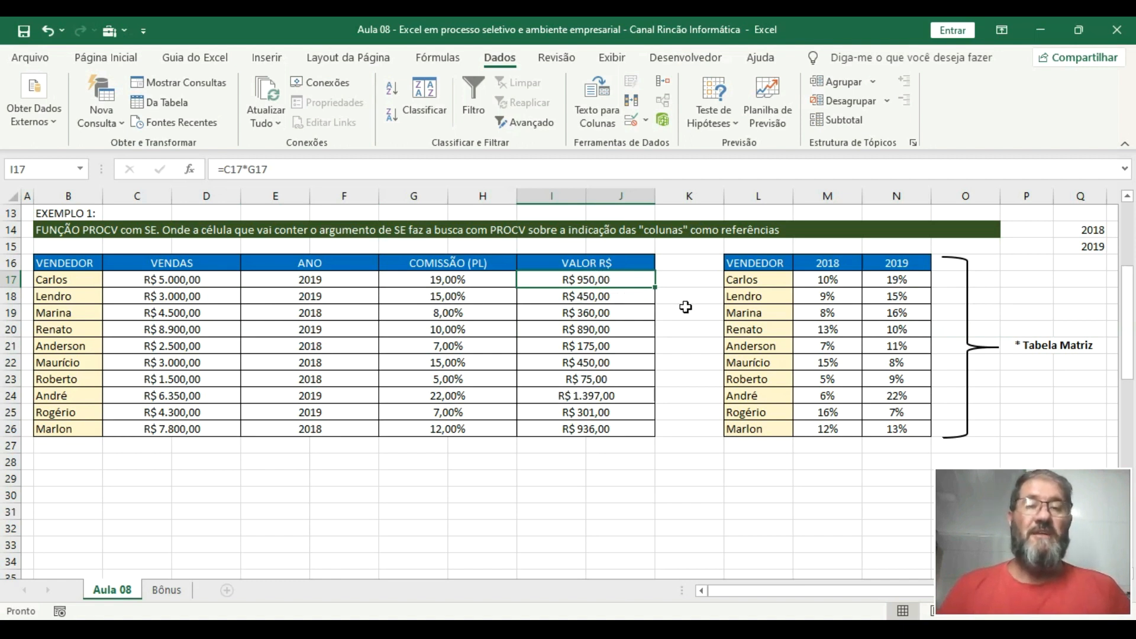
Choose 2018 from the year list in E18 and check the commission value in I18.
left_click(371, 295)
left_click(386, 296)
left_click(353, 311)
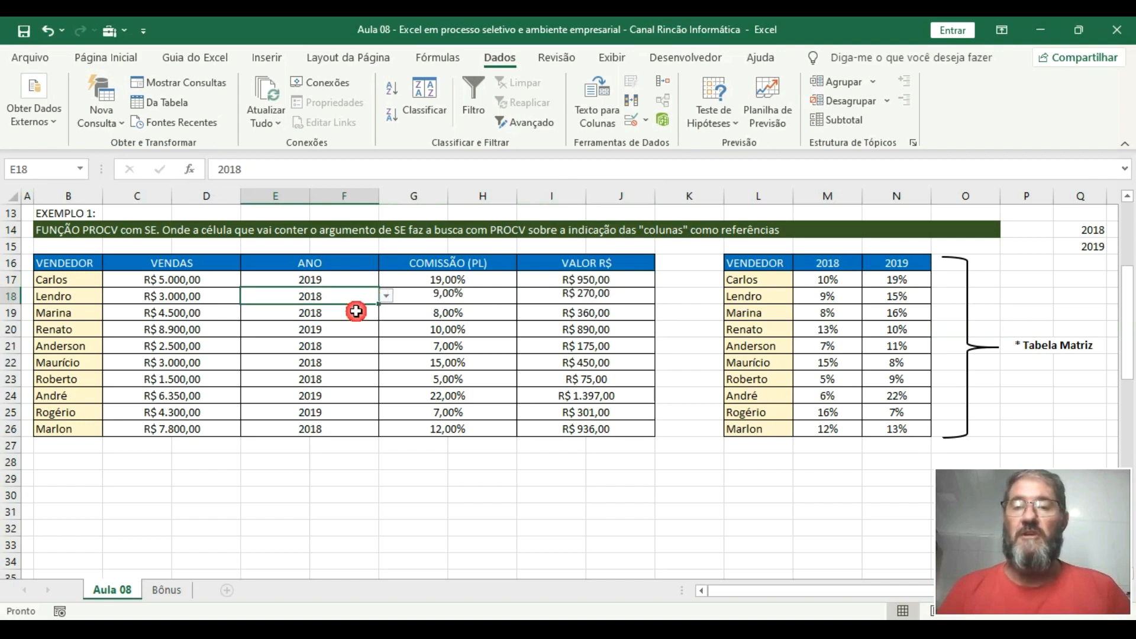
left_click(579, 300)
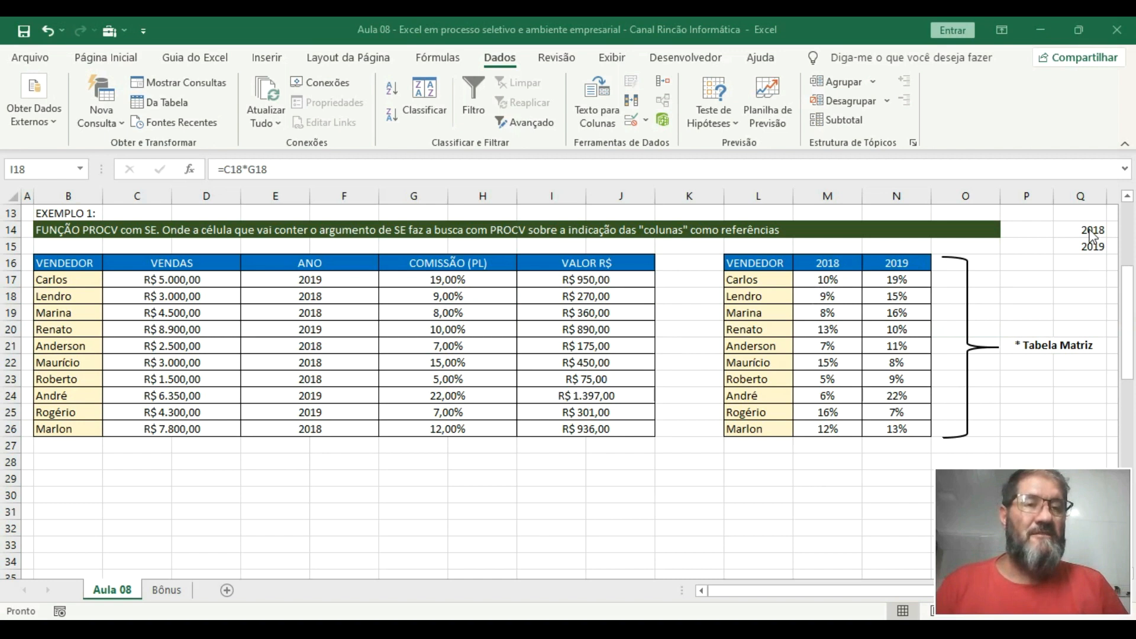
Hide the helper years in Q14:Q15 by setting their font colour to white.
left_click(358, 278)
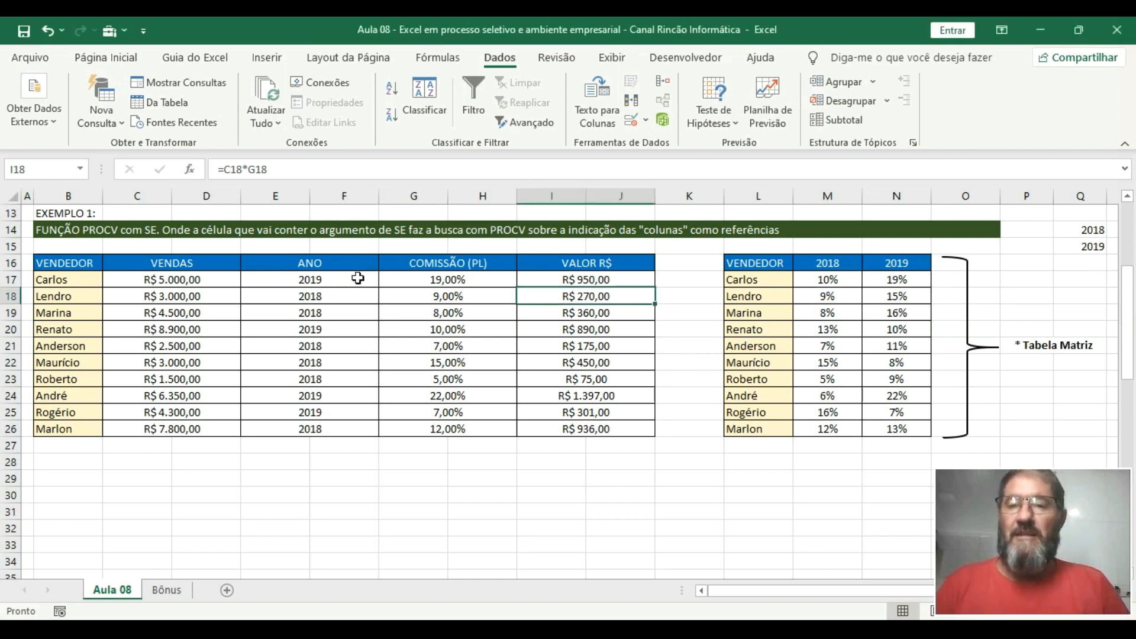
left_click(358, 277)
left_click_drag(1067, 230, 1071, 245)
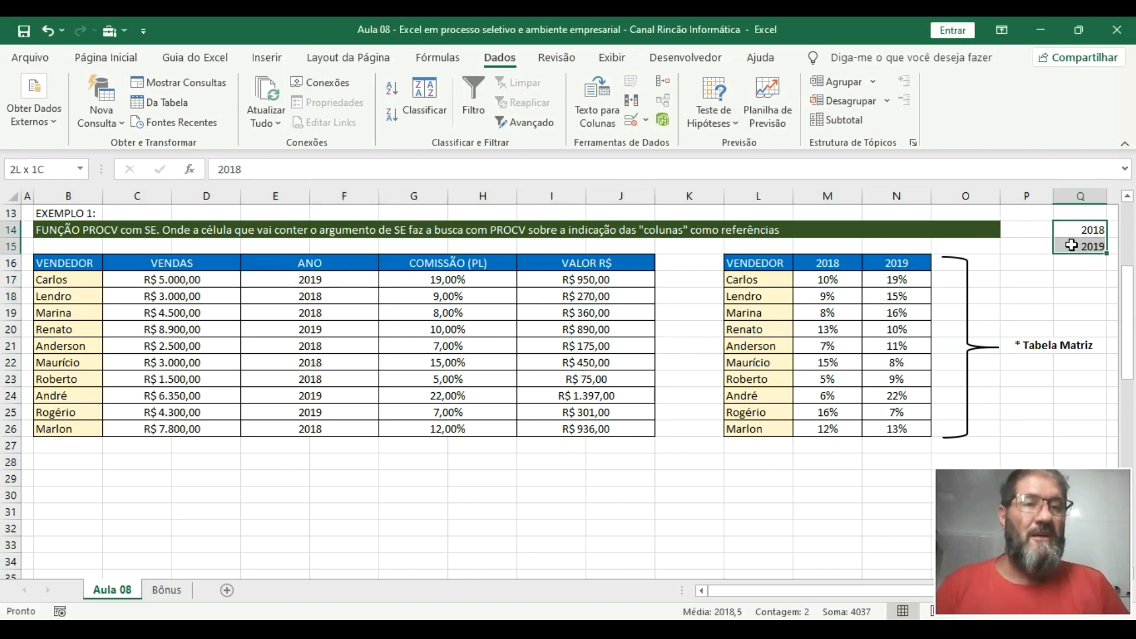
left_click(110, 56)
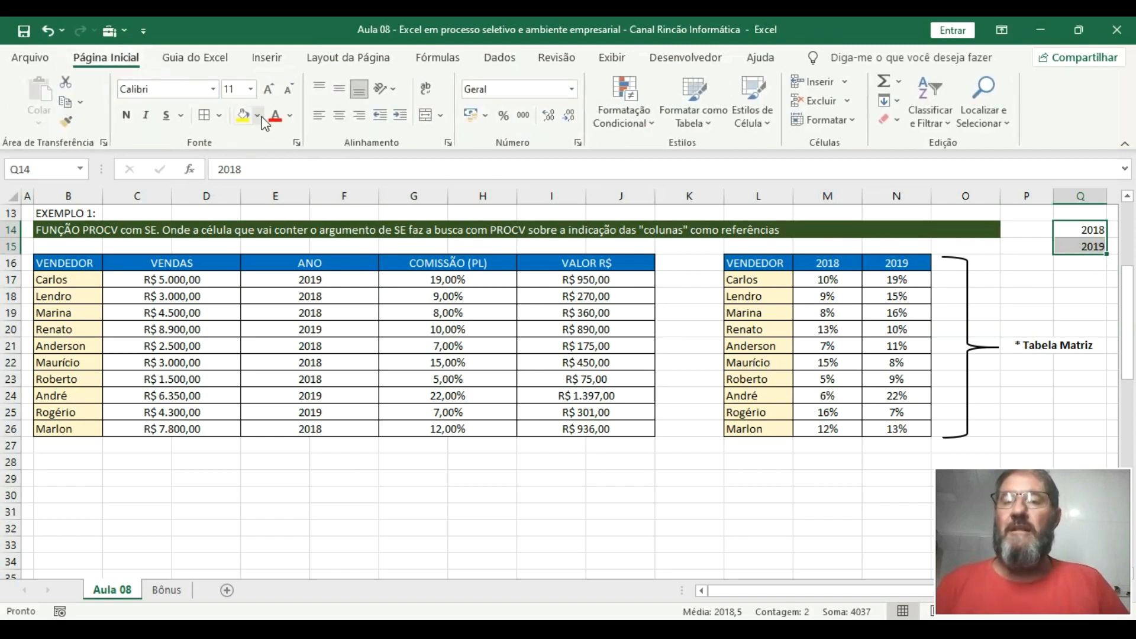
left_click(289, 116)
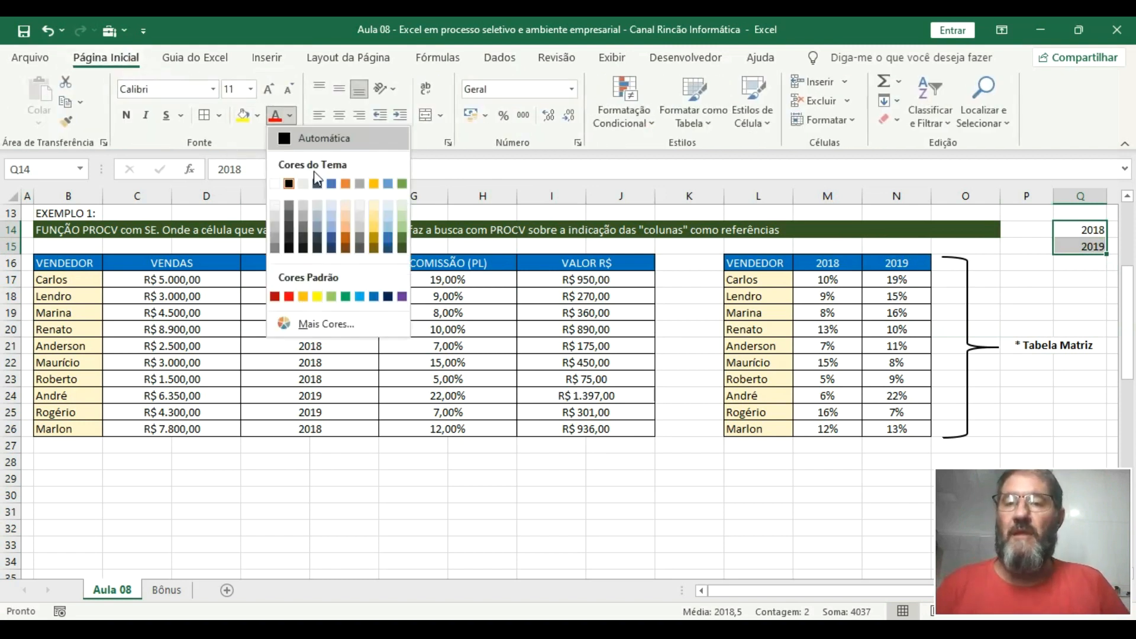
left_click(275, 185)
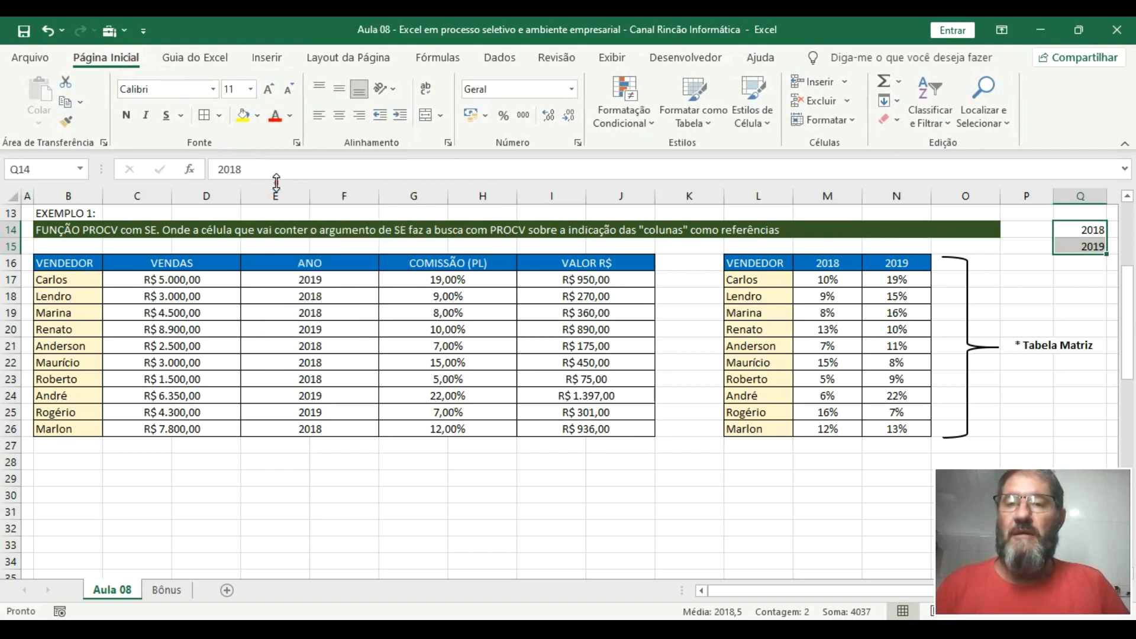
left_click(1031, 310)
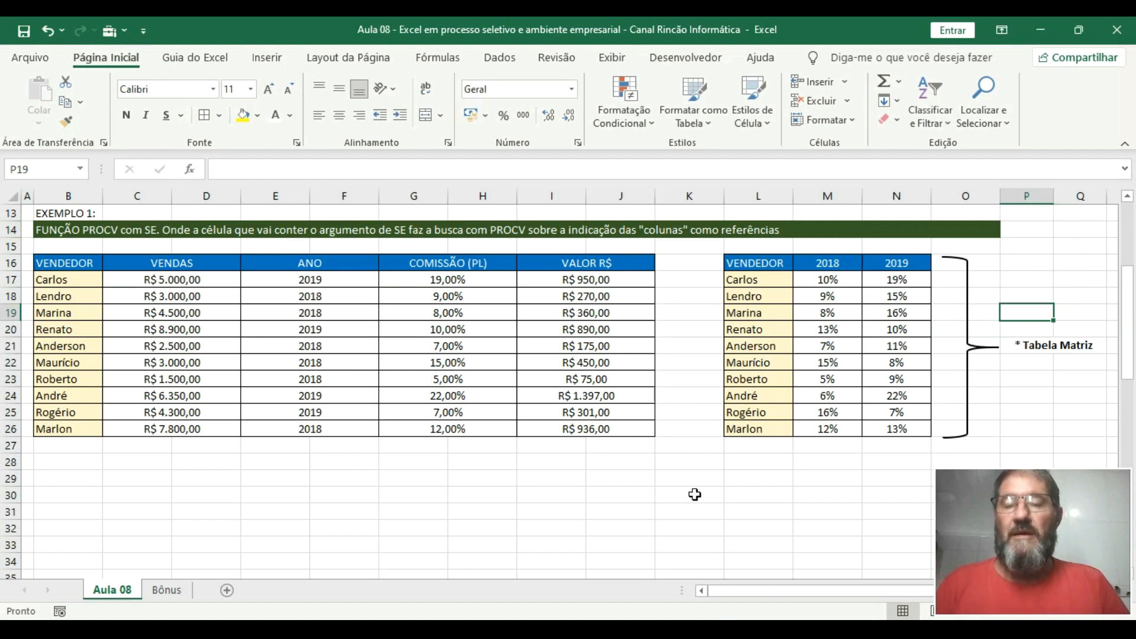